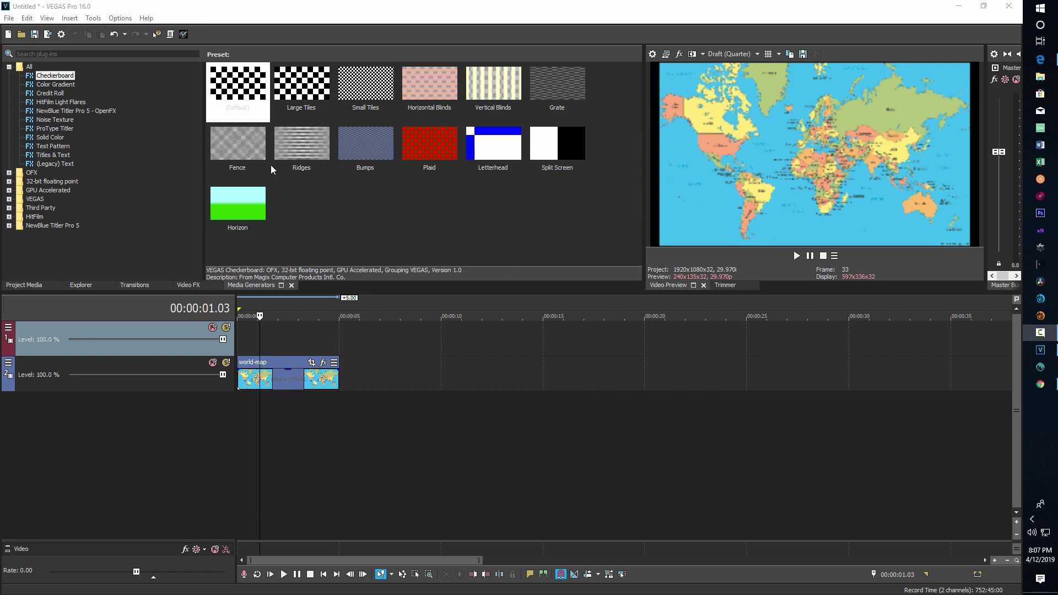
Step: Add the Default Text preset of the (Legacy) Text generator to the start of the upper video track
click(184, 286)
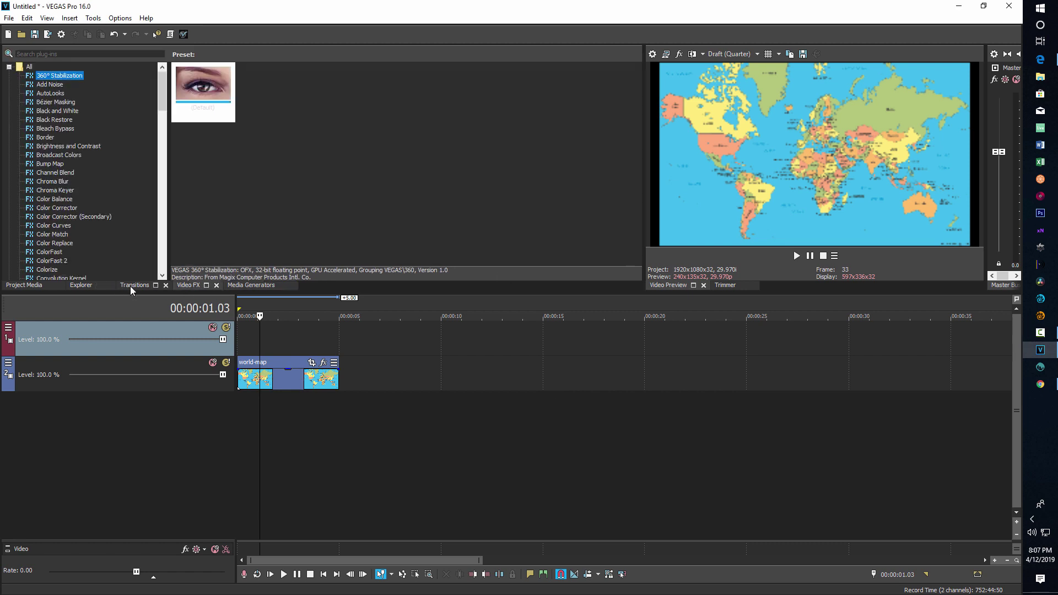
click(124, 285)
click(253, 286)
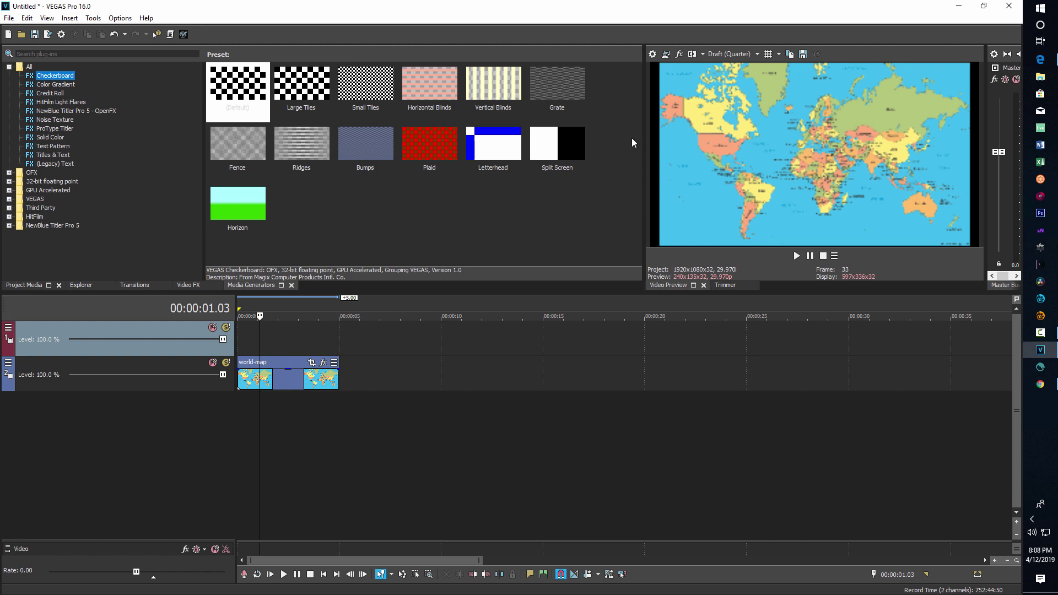
click(56, 164)
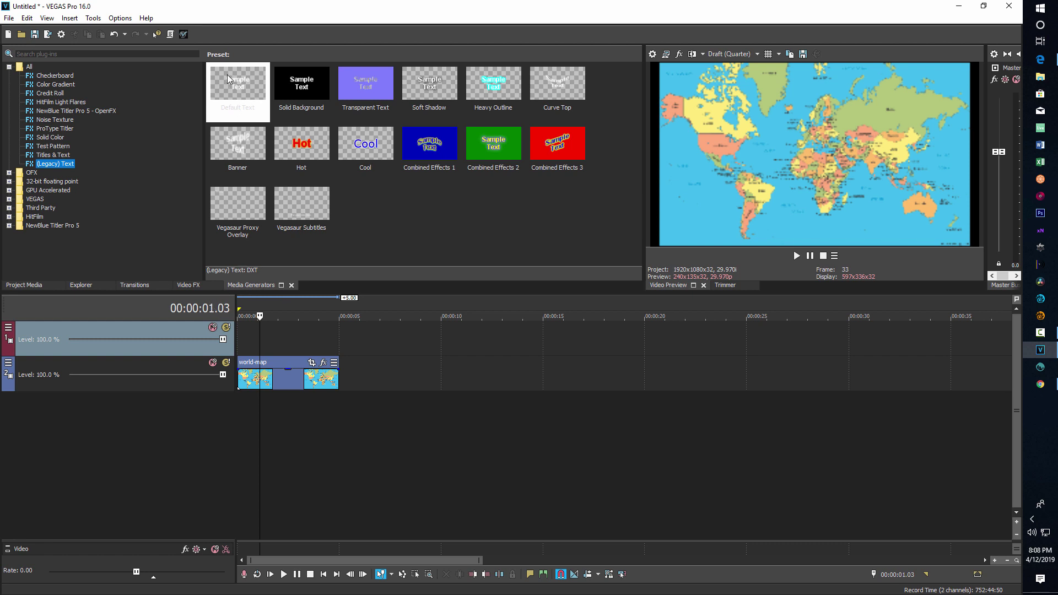
drag(230, 95, 241, 337)
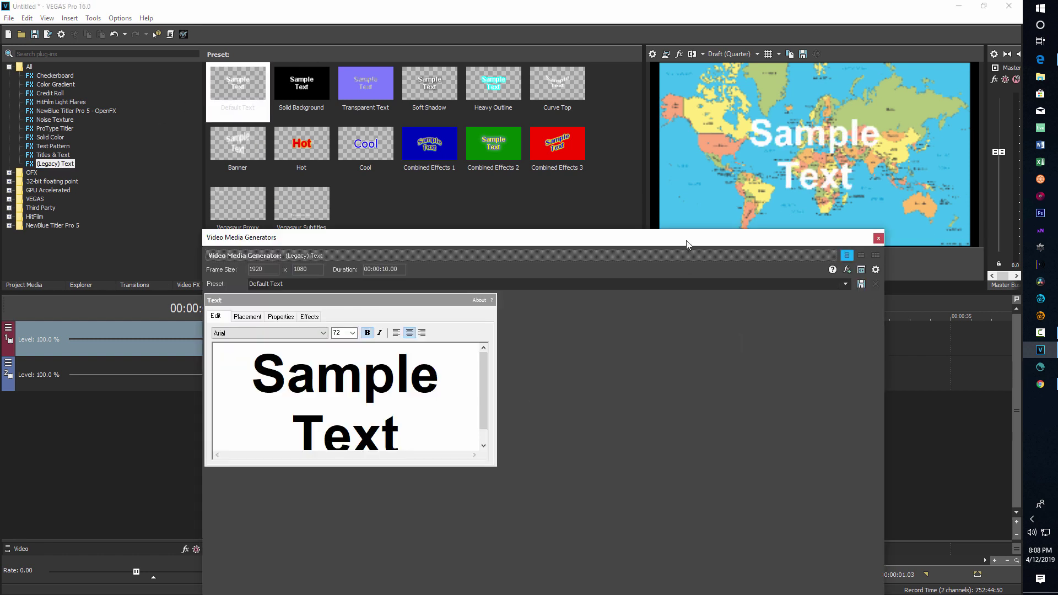
Step: Move the world-map event to about 20 seconds on its track and set the preview quality to Best (Full)
drag(686, 244, 384, 445)
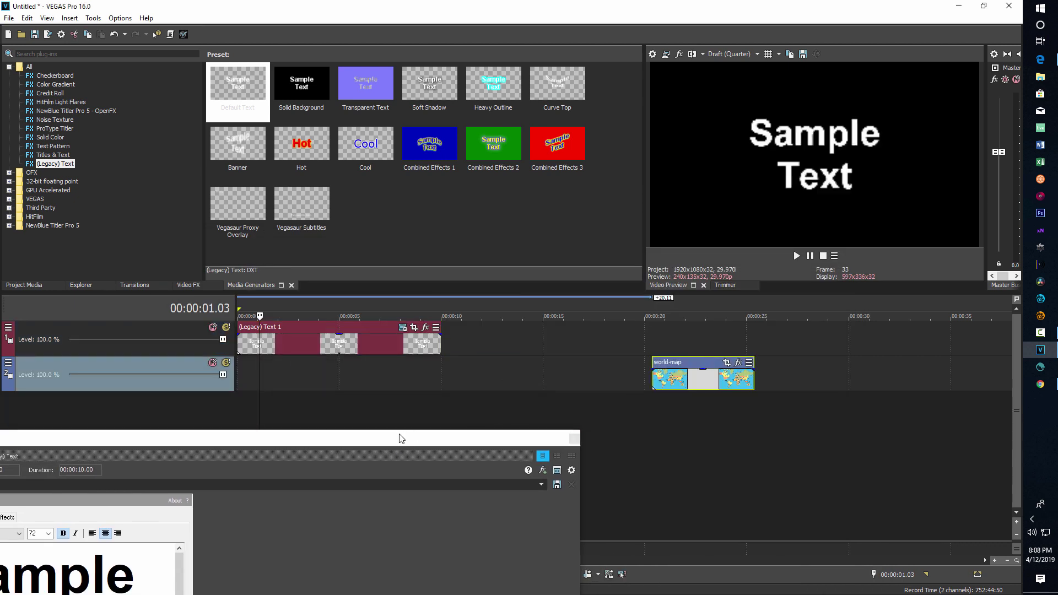
click(751, 54)
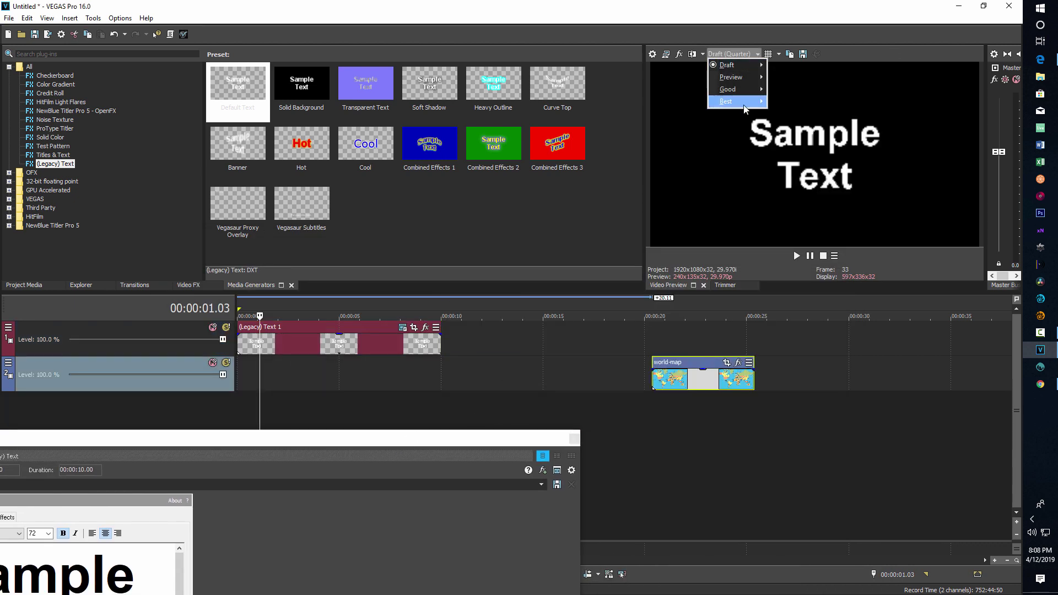
mouse_move(744, 109)
click(790, 113)
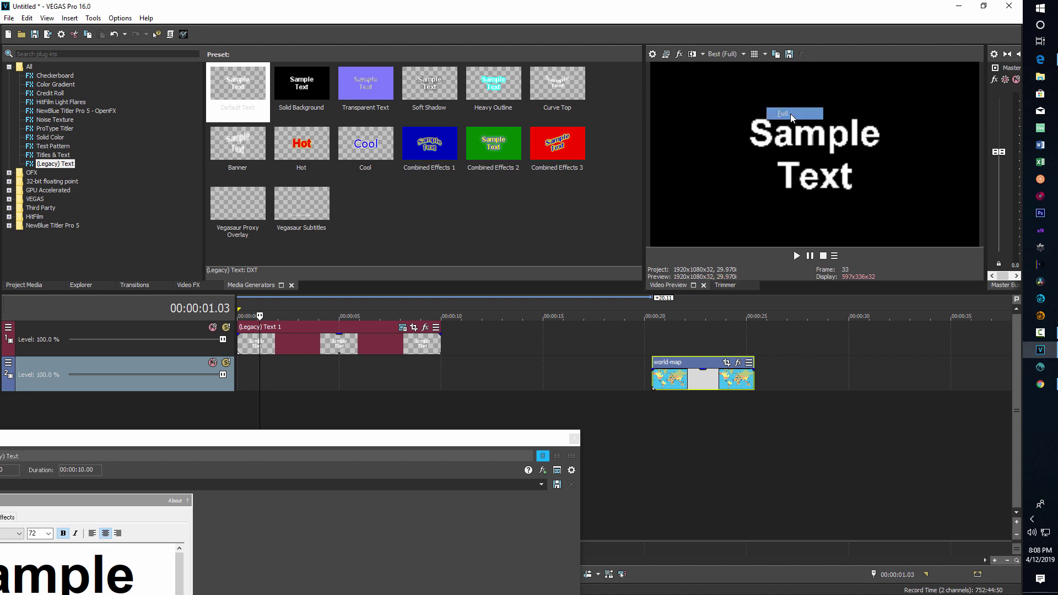
drag(431, 437, 705, 189)
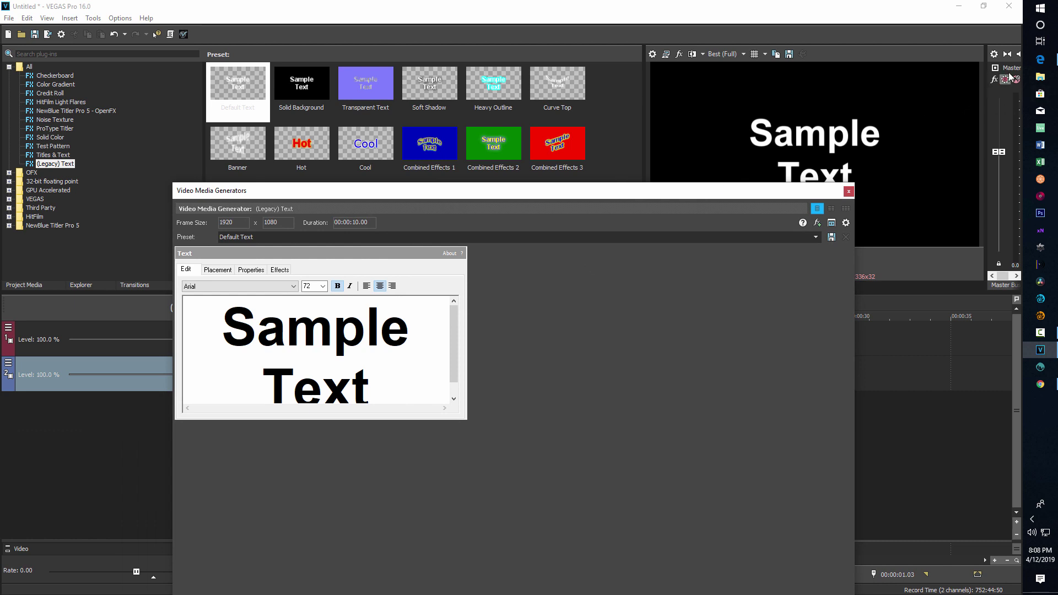
Step: Consult the symbol fonts chart in the browser and set the sample text's font to Webdings
click(1043, 62)
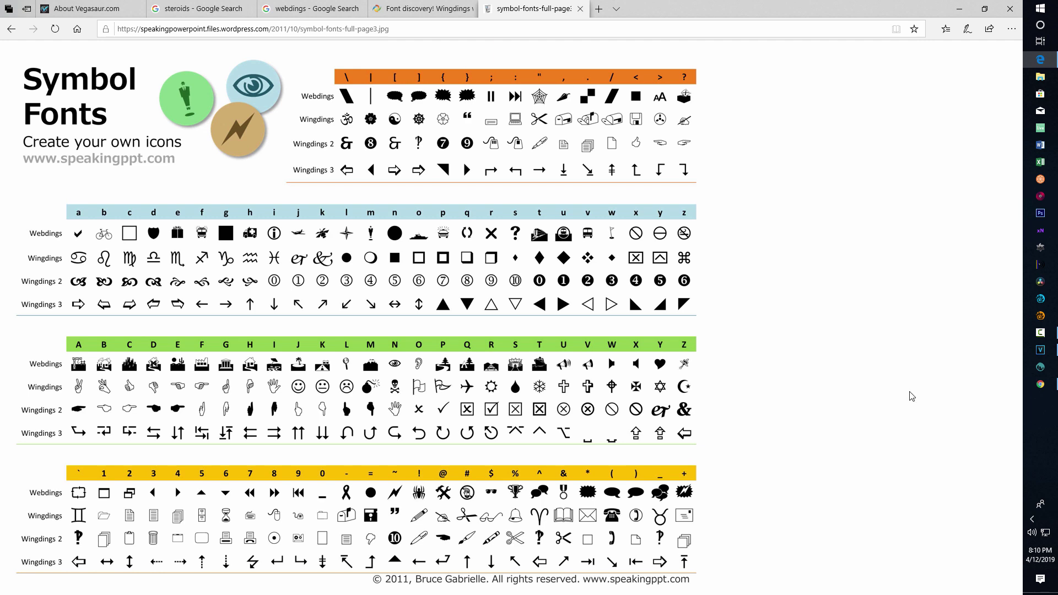
click(1035, 353)
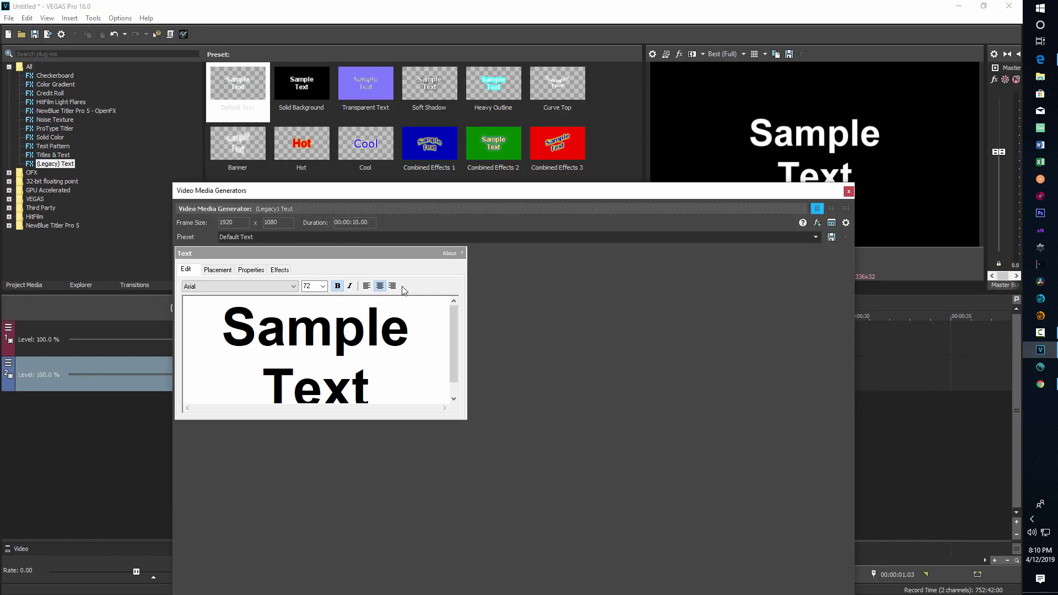
click(289, 286)
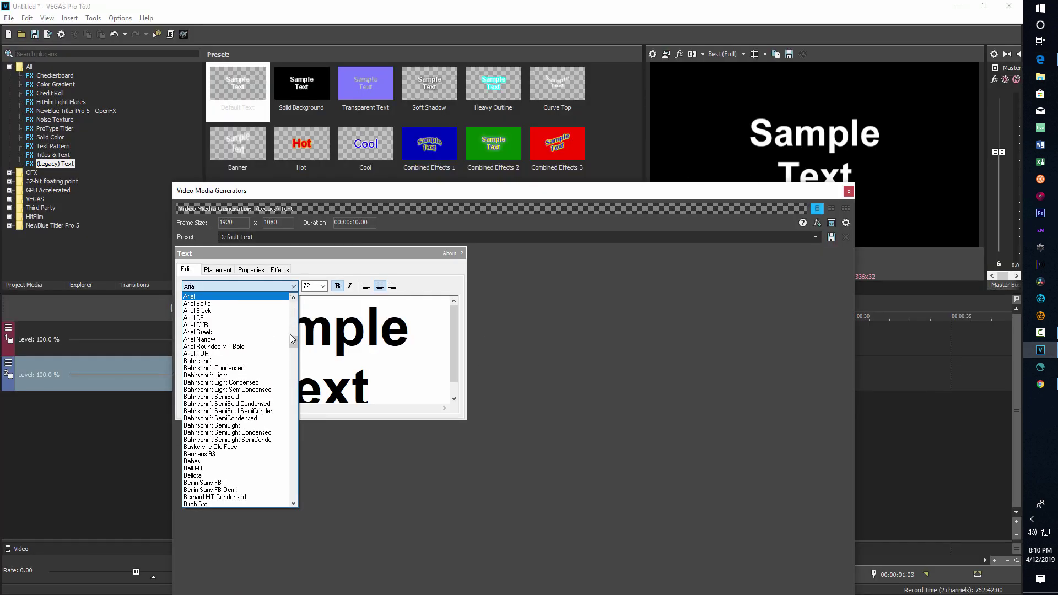
drag(294, 343, 296, 501)
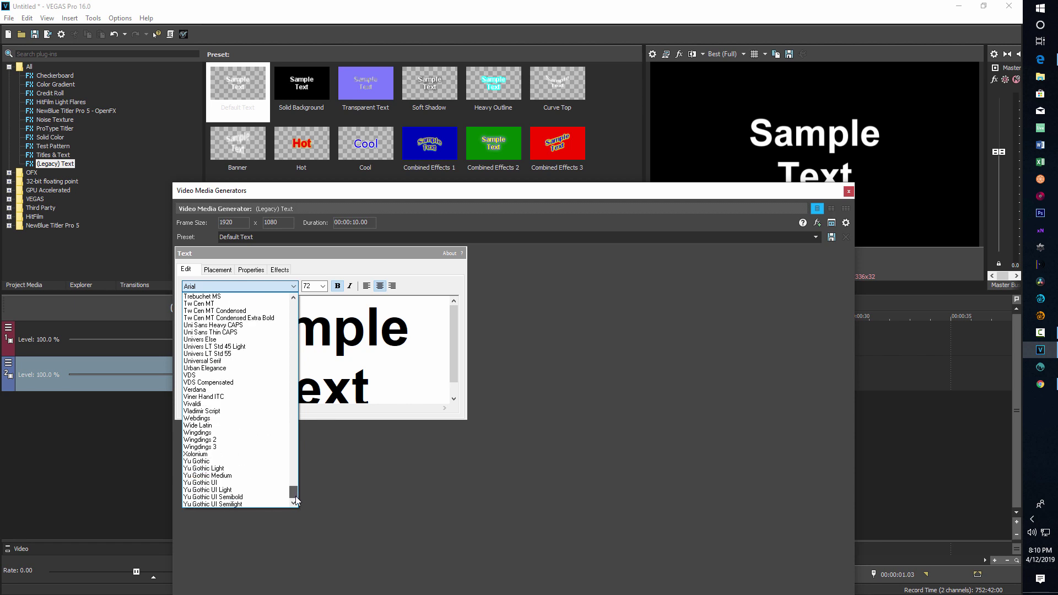
click(220, 418)
click(421, 349)
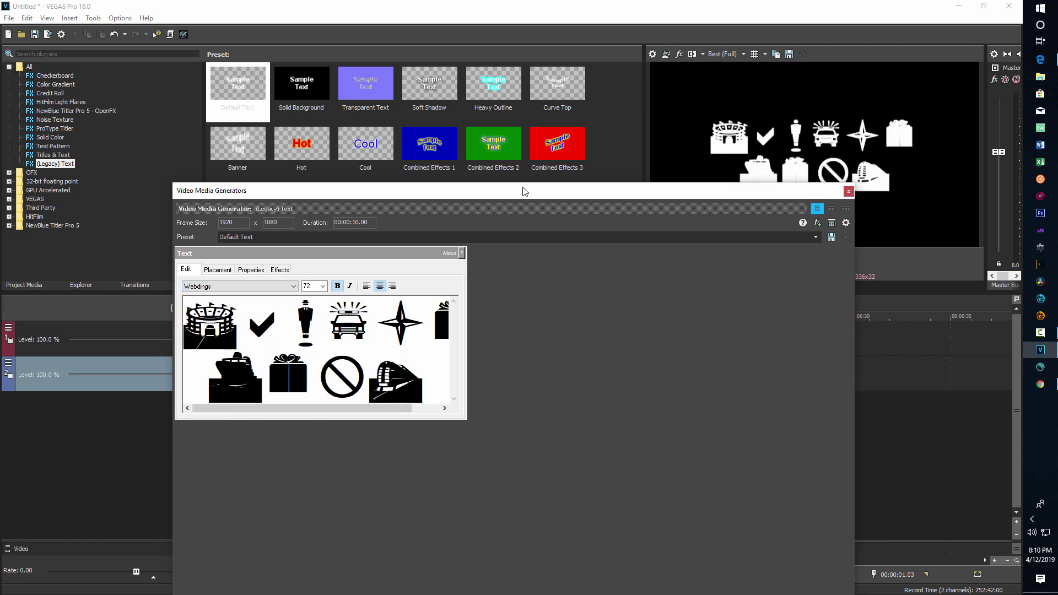
Step: Replace the whole sample text with the letter j to get the airplane symbol, and check the symbol chart in the browser
drag(543, 191, 709, 315)
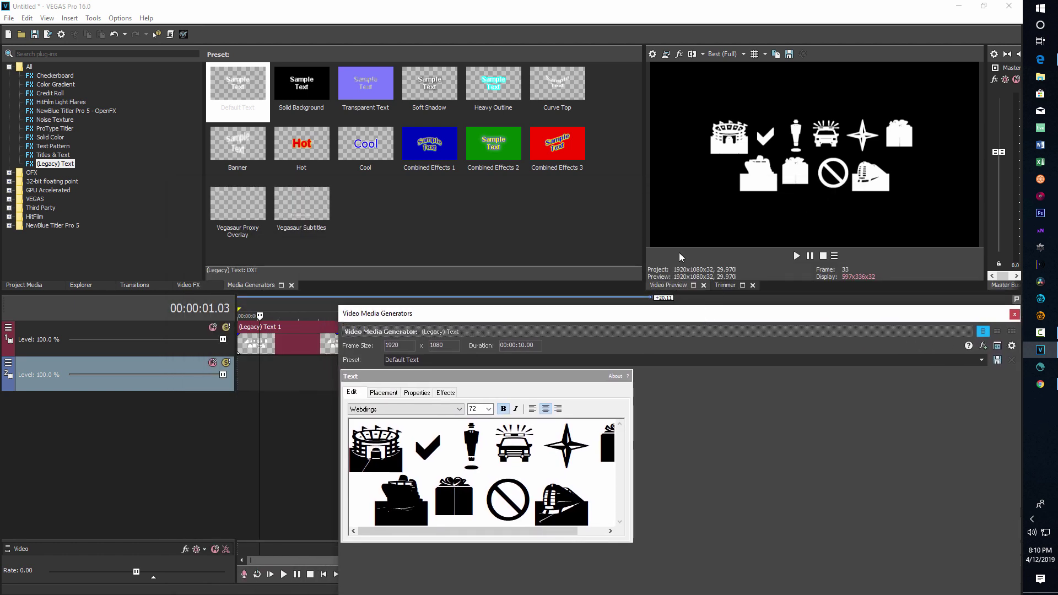
drag(623, 313, 573, 190)
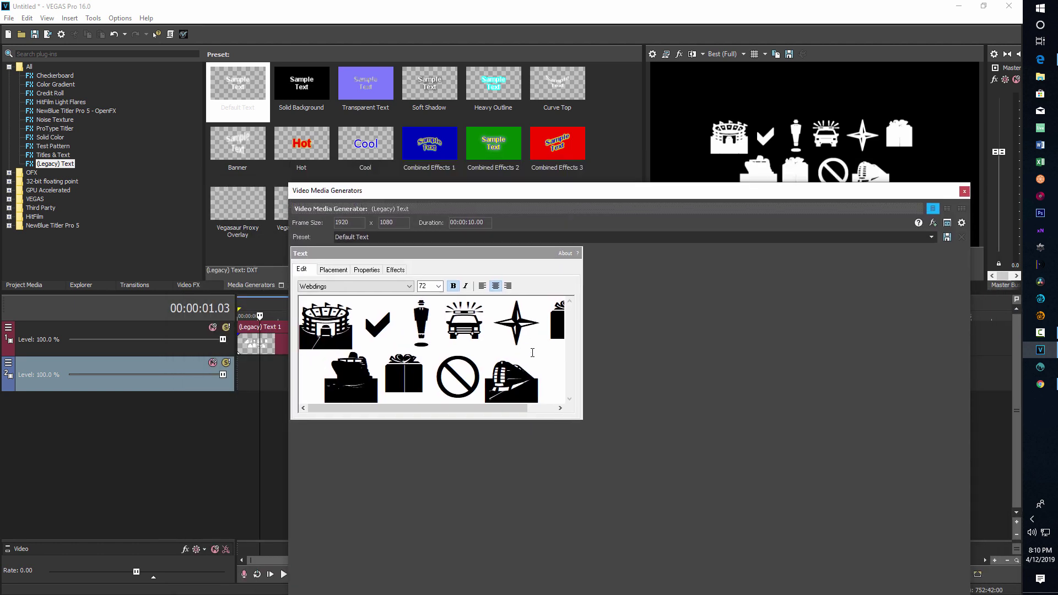
click(521, 345)
key(ctrl+a)
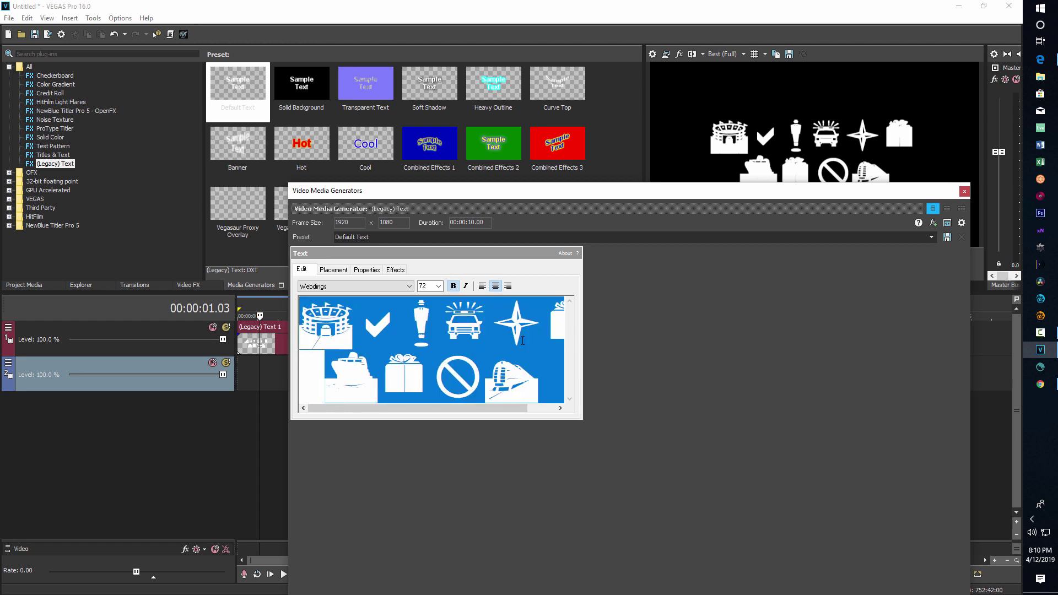
key(Delete)
text(j)
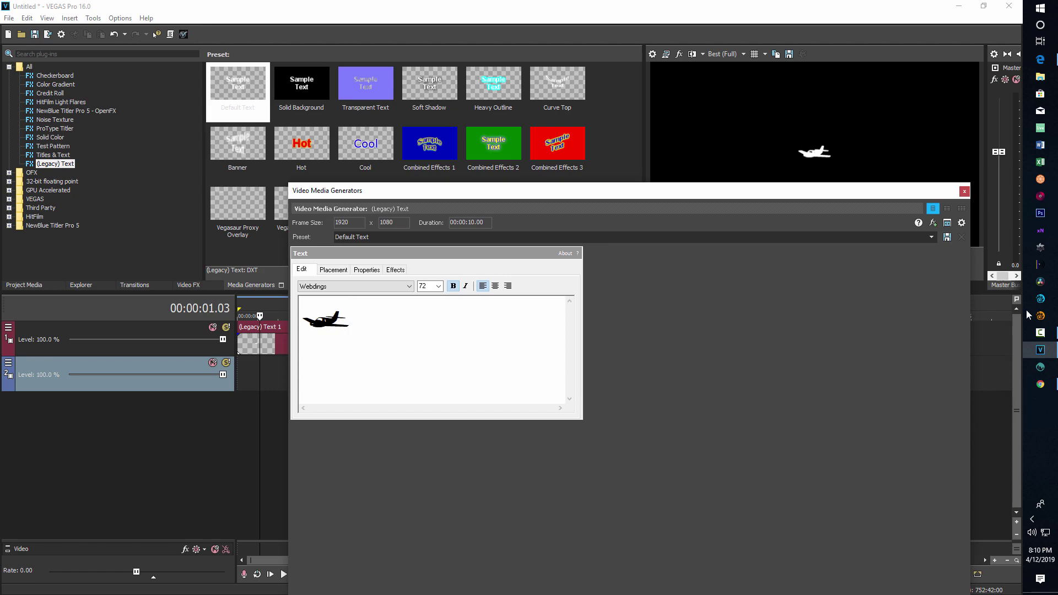
click(1042, 62)
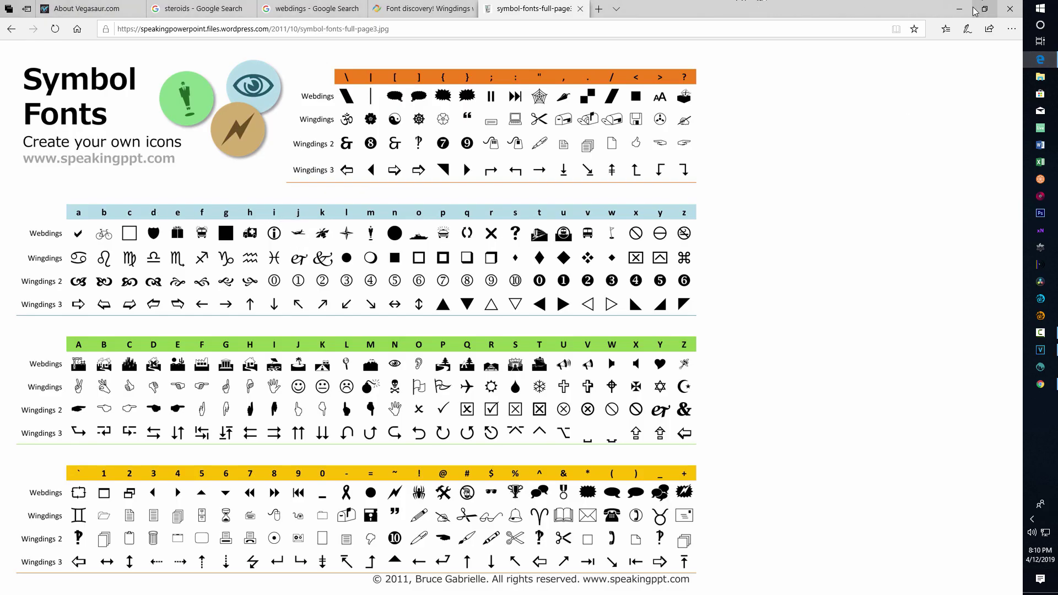
click(1041, 350)
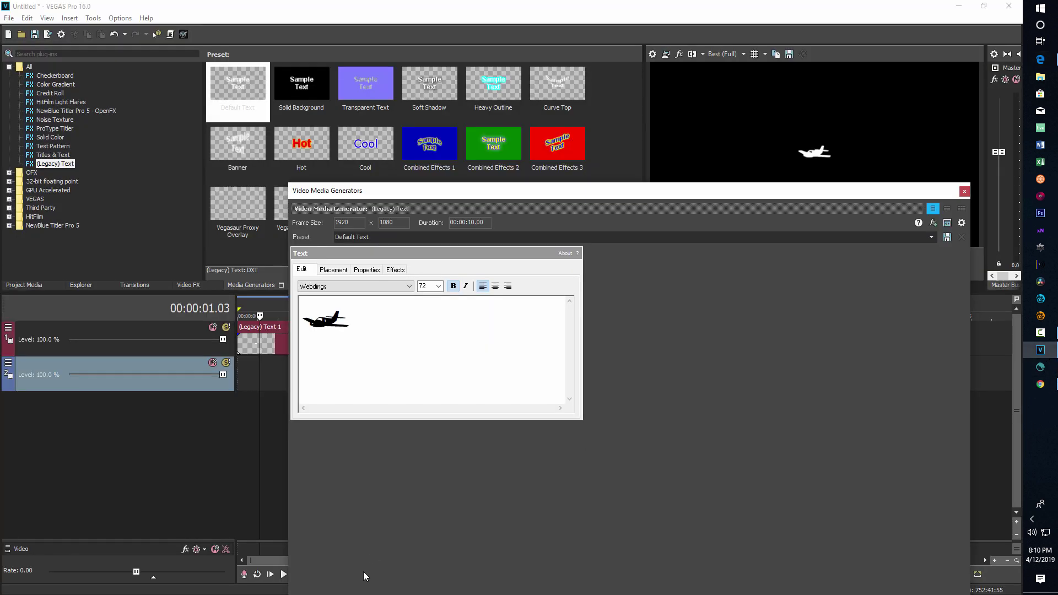
Step: Place the Blue preset of the Solid Color generator at the start of the lower track beneath the airplane text
drag(530, 196, 725, 257)
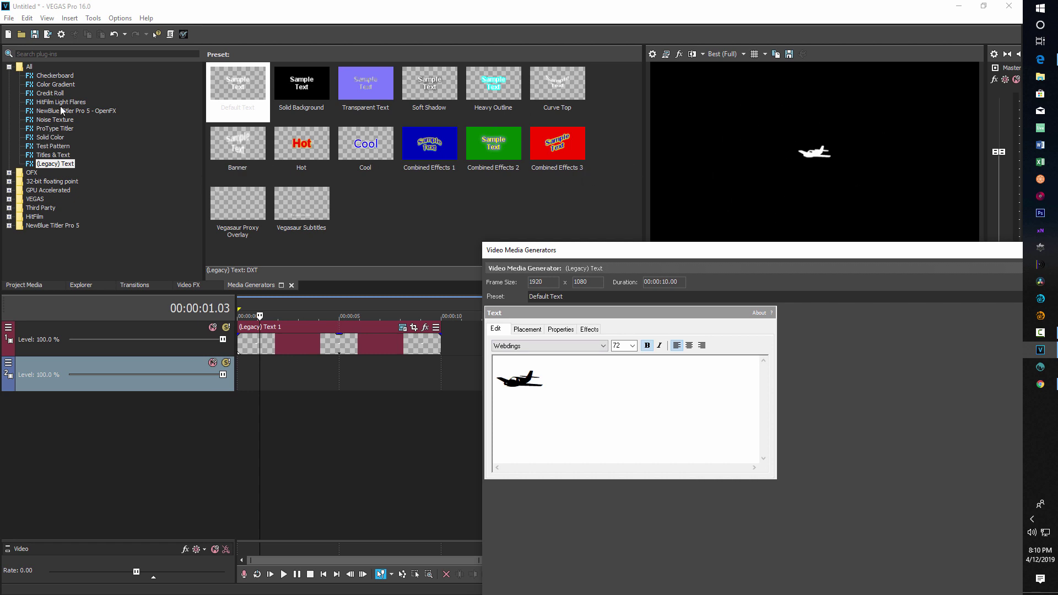
click(51, 138)
drag(502, 98, 234, 376)
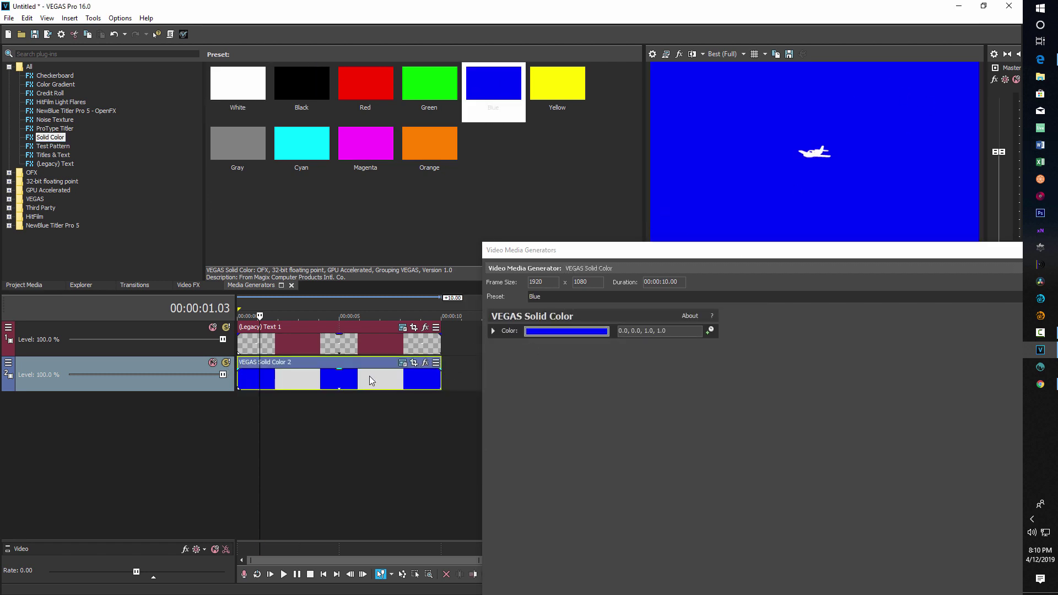
Step: Slide the blue solid color event to the 10-second mark on the lower track and delete it
drag(369, 376, 573, 370)
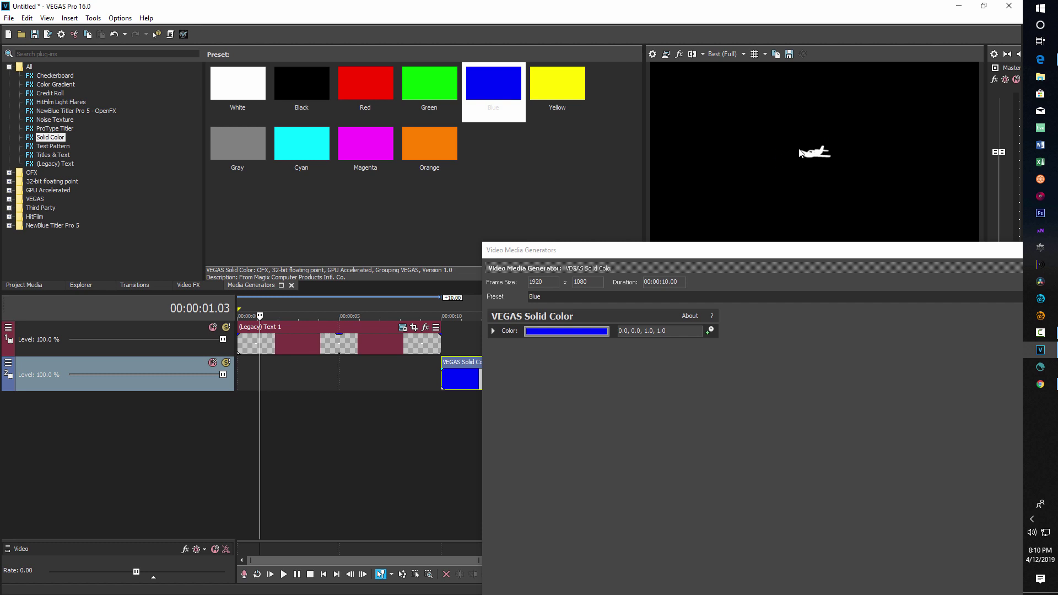
drag(458, 363, 240, 359)
key(Escape)
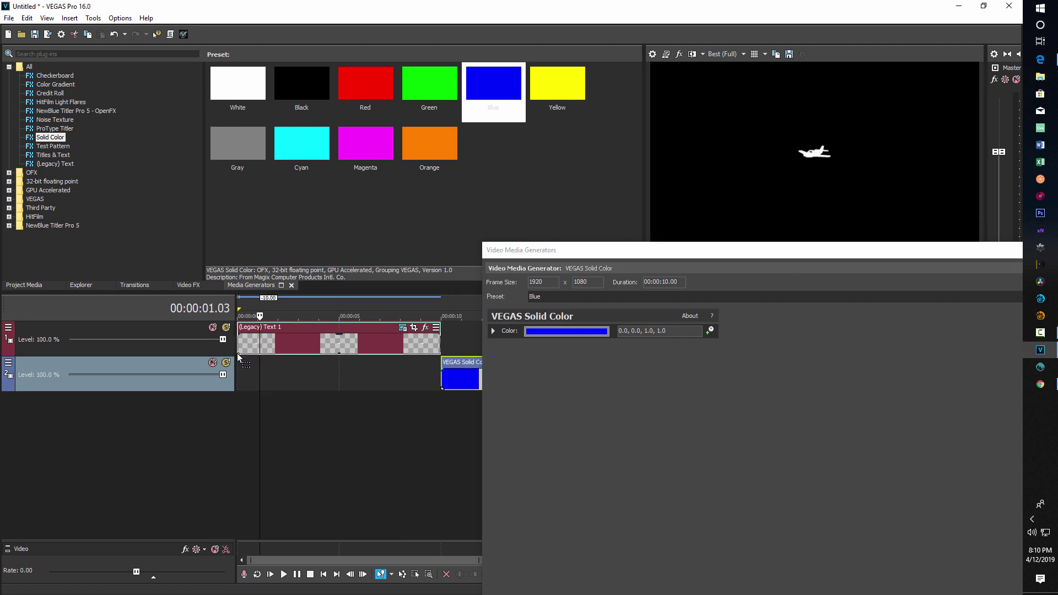
key(Delete)
Step: Add the Blue Solid Color preset at the start of the lower track again and place the playhead at 00:00:02.01
drag(713, 259, 844, 429)
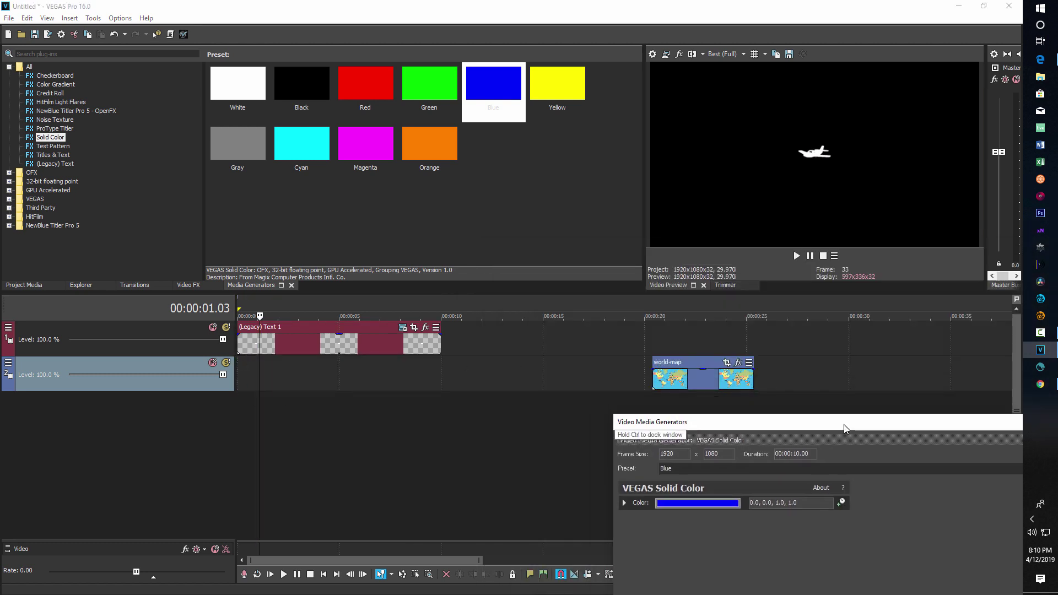
drag(488, 88, 239, 368)
click(279, 434)
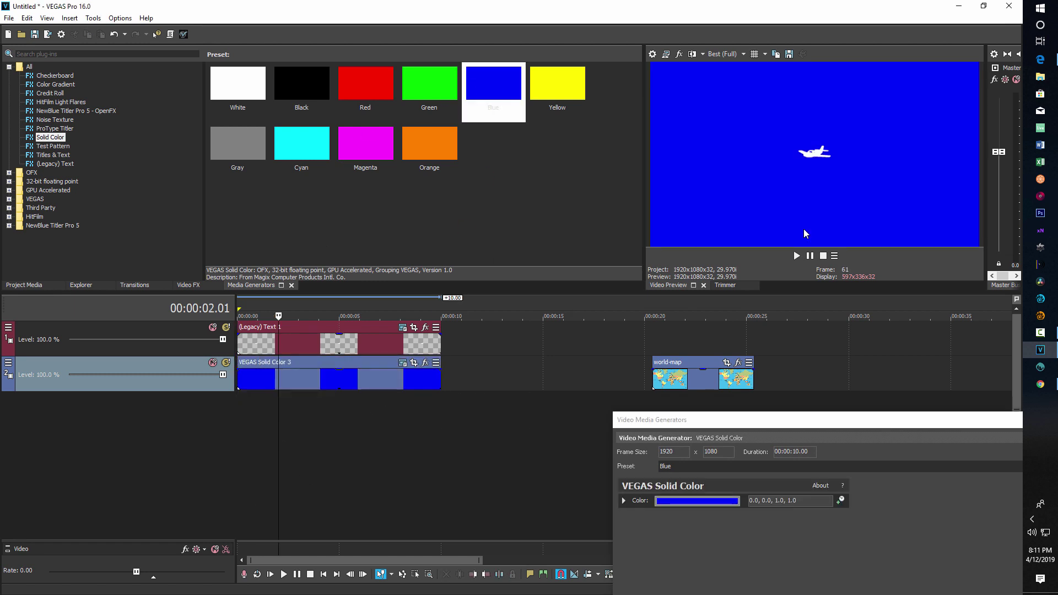
Step: Reopen the airplane text's generated media settings and set its text placement to Center
click(405, 331)
drag(762, 421, 445, 299)
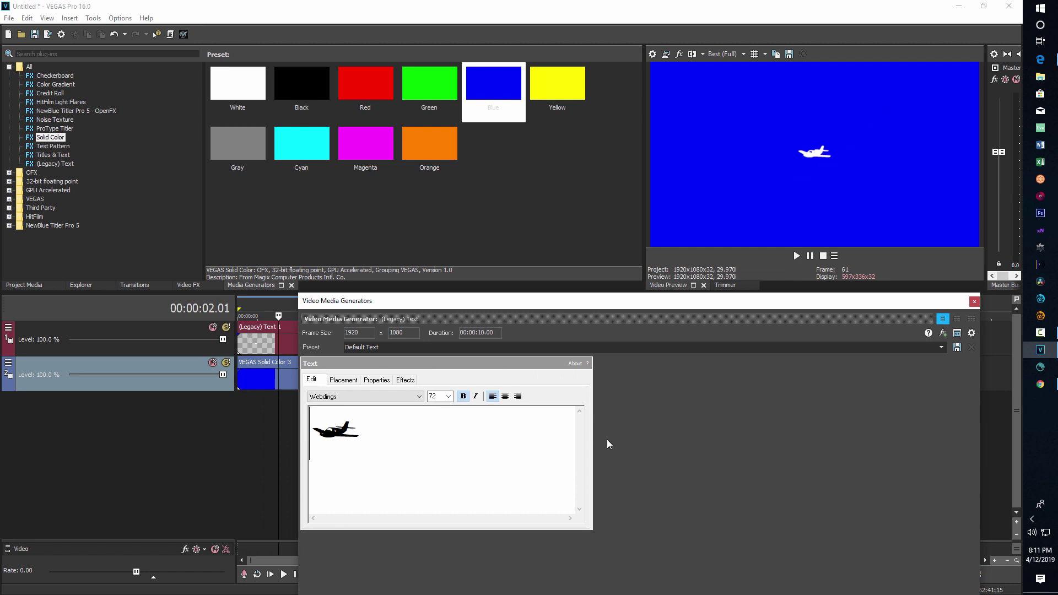
click(349, 384)
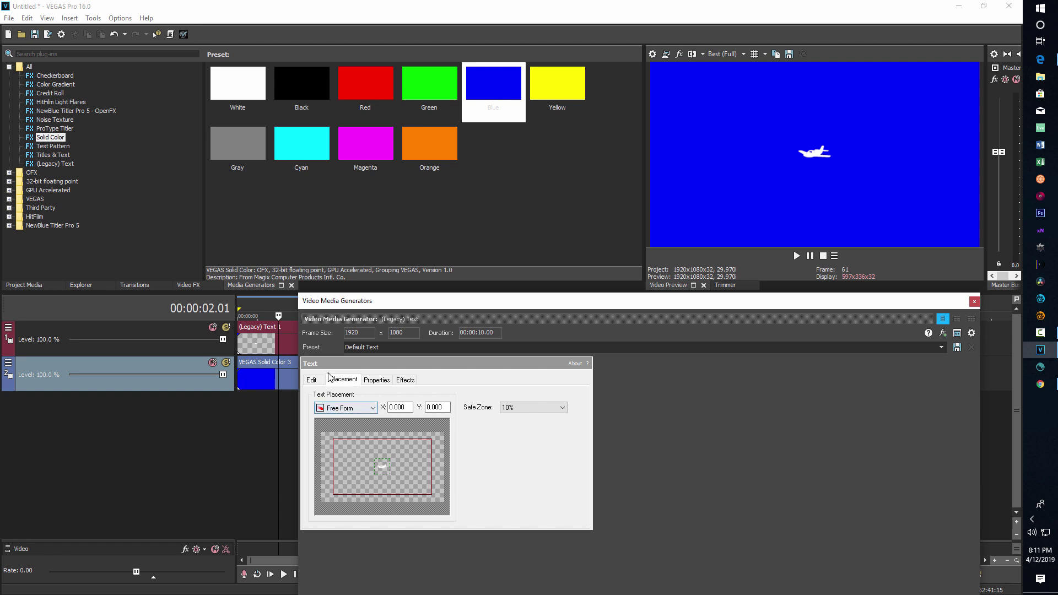
mouse_move(377, 471)
mouse_down()
mouse_move(363, 458)
mouse_move(427, 451)
mouse_move(420, 497)
mouse_move(342, 444)
mouse_move(418, 452)
mouse_move(364, 450)
mouse_move(388, 466)
mouse_up()
click(374, 409)
click(356, 431)
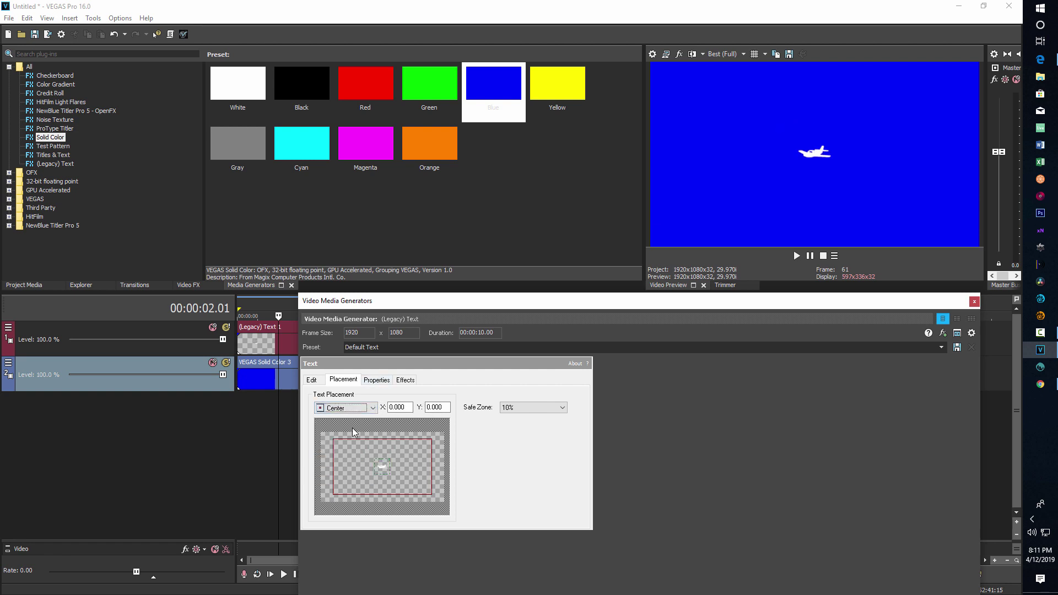
Step: Set the airplane text's scaling to 4.000
click(378, 380)
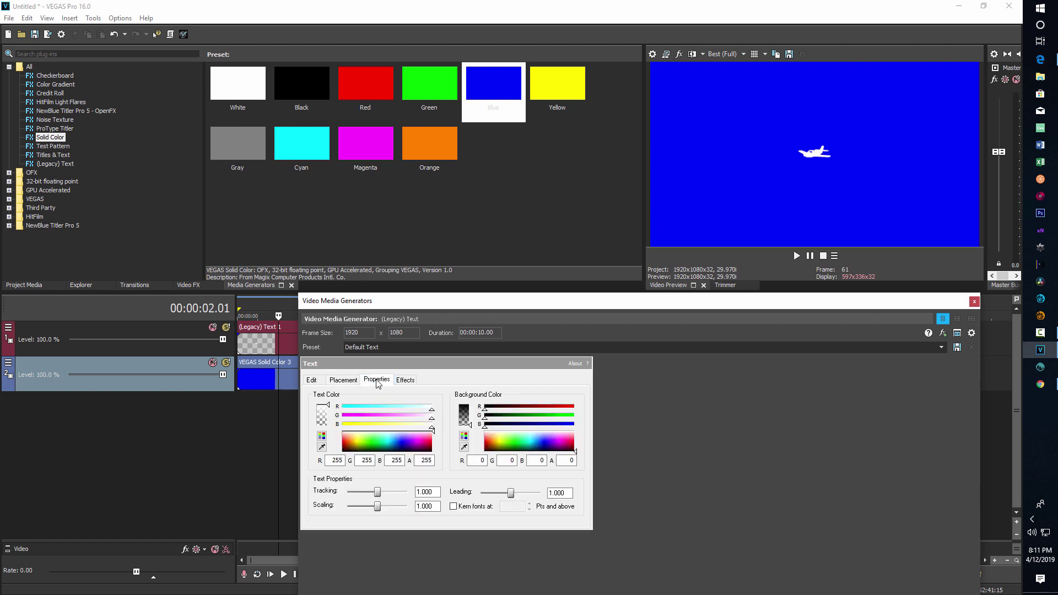
drag(378, 507, 418, 515)
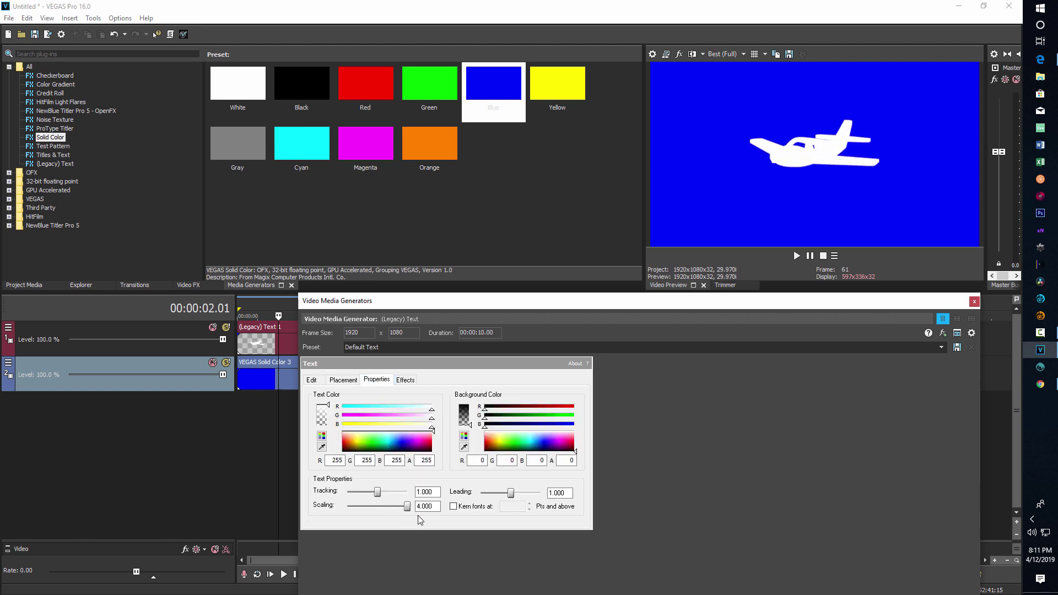
Step: Try to raise the airplane text's scaling to 5
double_click(424, 505)
text(5)
drag(435, 506, 377, 506)
text(5)
drag(407, 505, 516, 508)
Step: Open Pan/Crop for the airplane text event and shrink its frame to about 918 × 516 to magnify the symbol
drag(667, 303, 742, 381)
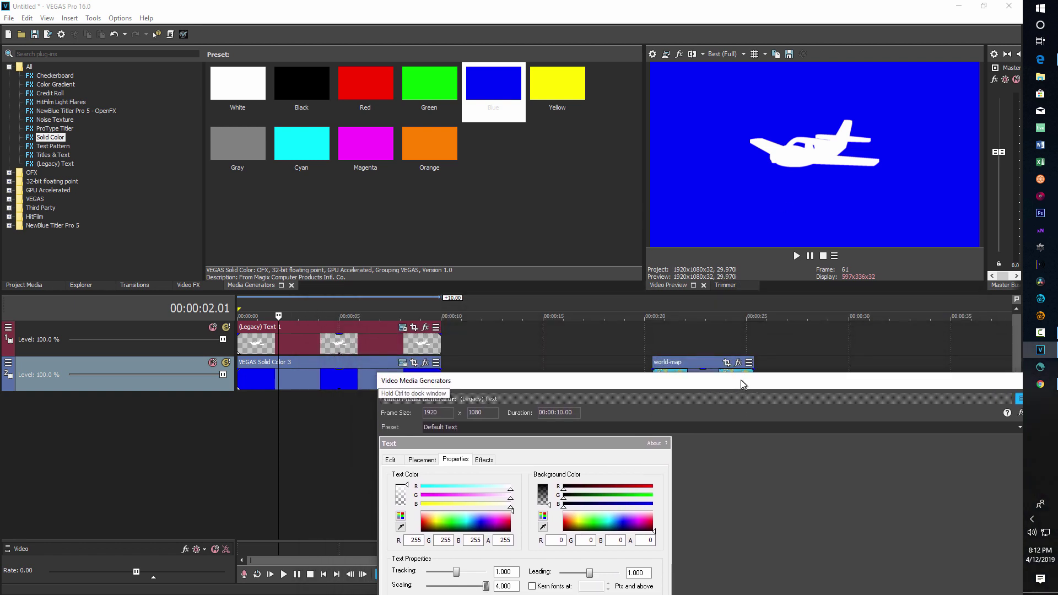
click(414, 327)
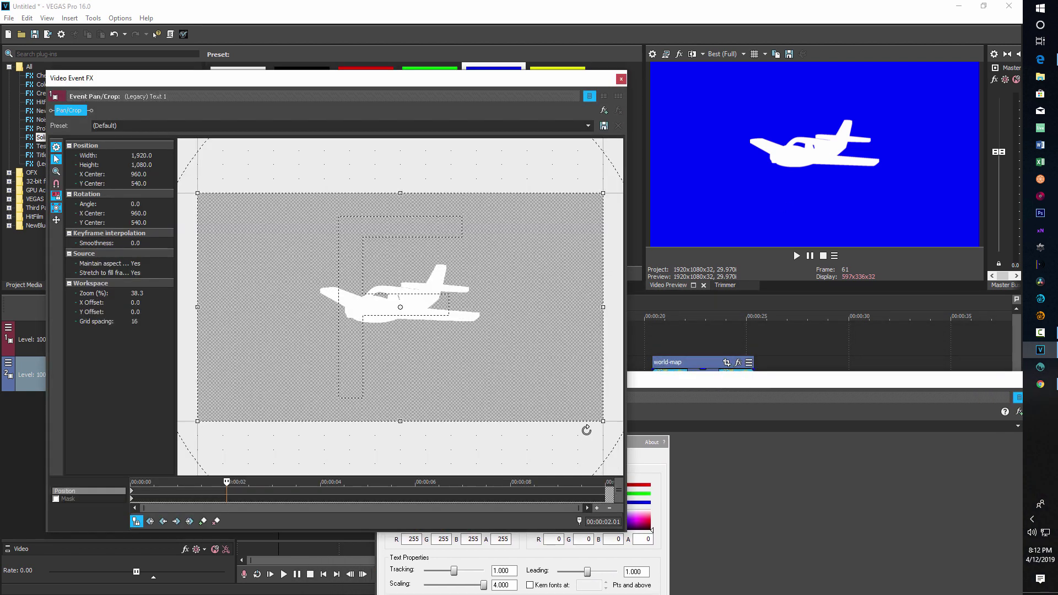
drag(602, 420, 554, 361)
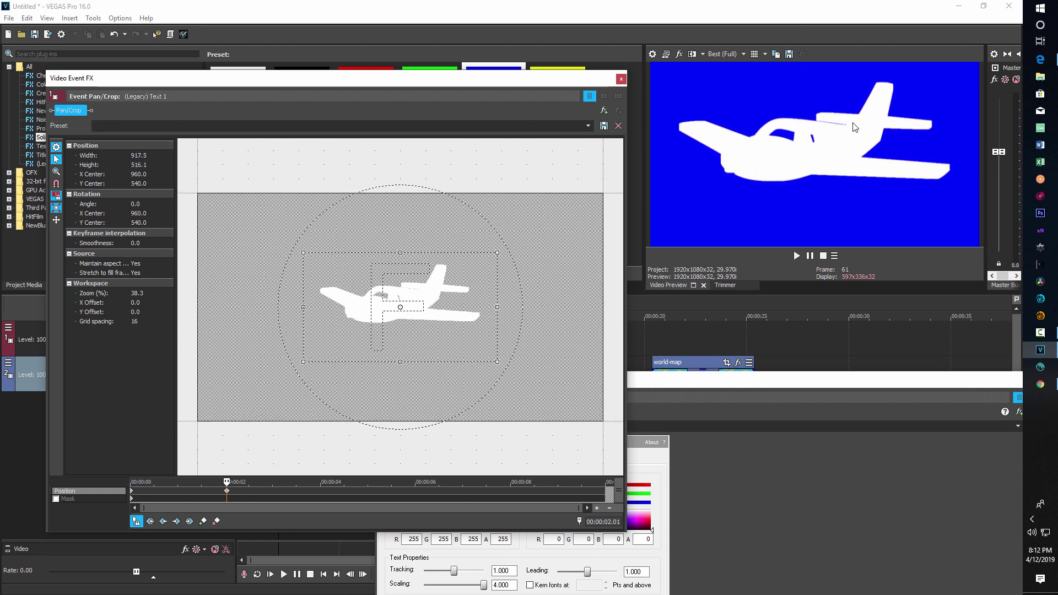
Step: Enlarge the airplane event's pan/crop frame to about 1,899 × 1,068 and return to the text generator settings
drag(497, 361, 600, 436)
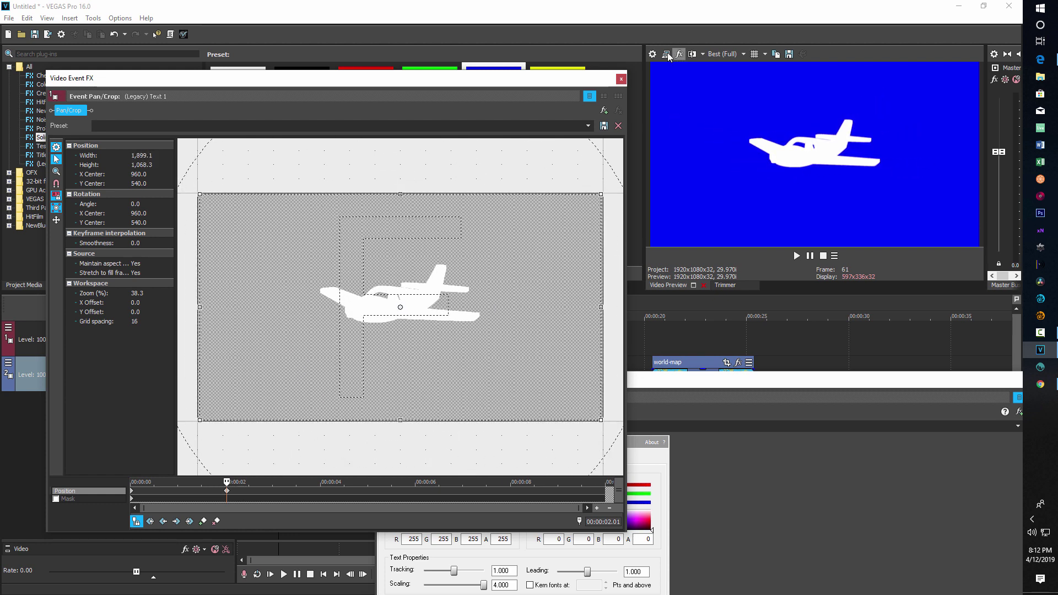
click(621, 79)
drag(571, 386, 495, 312)
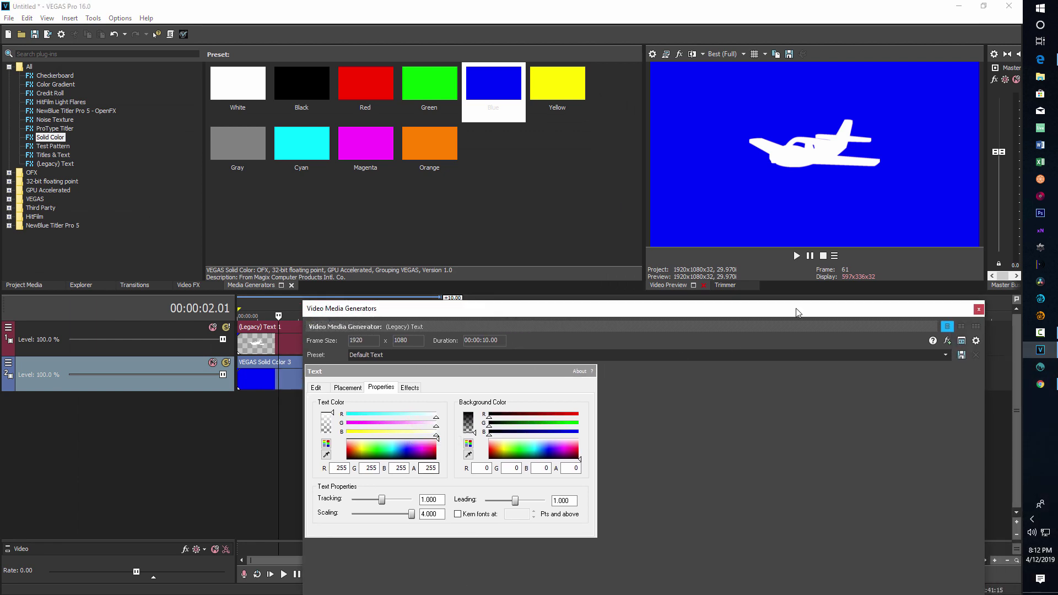
Step: Flip the airplane text event horizontally in Pan/Crop, leaving the generator settings first and closing the crop window once flipped
click(978, 309)
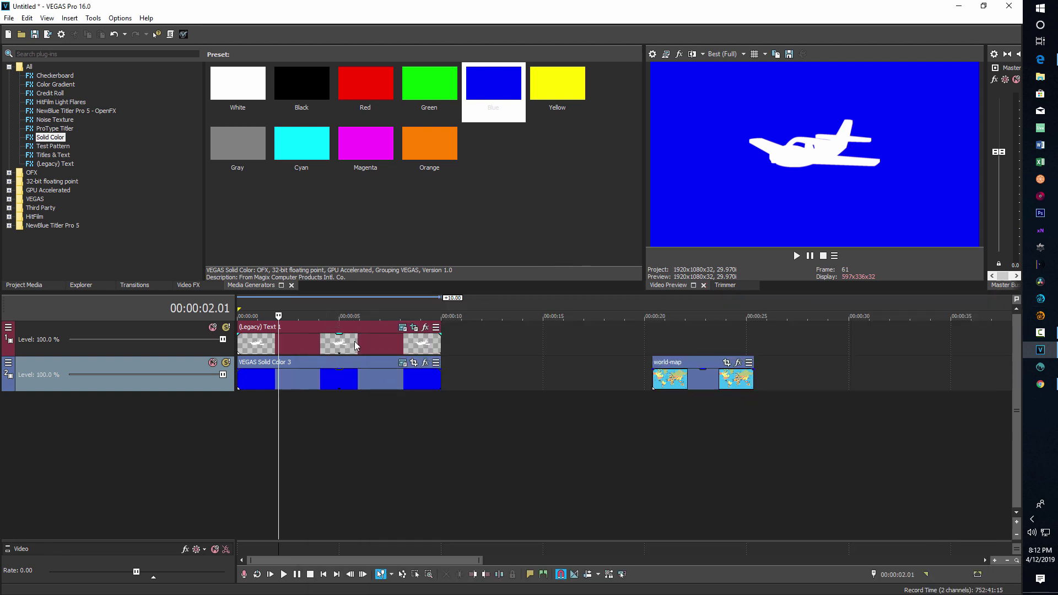
click(414, 328)
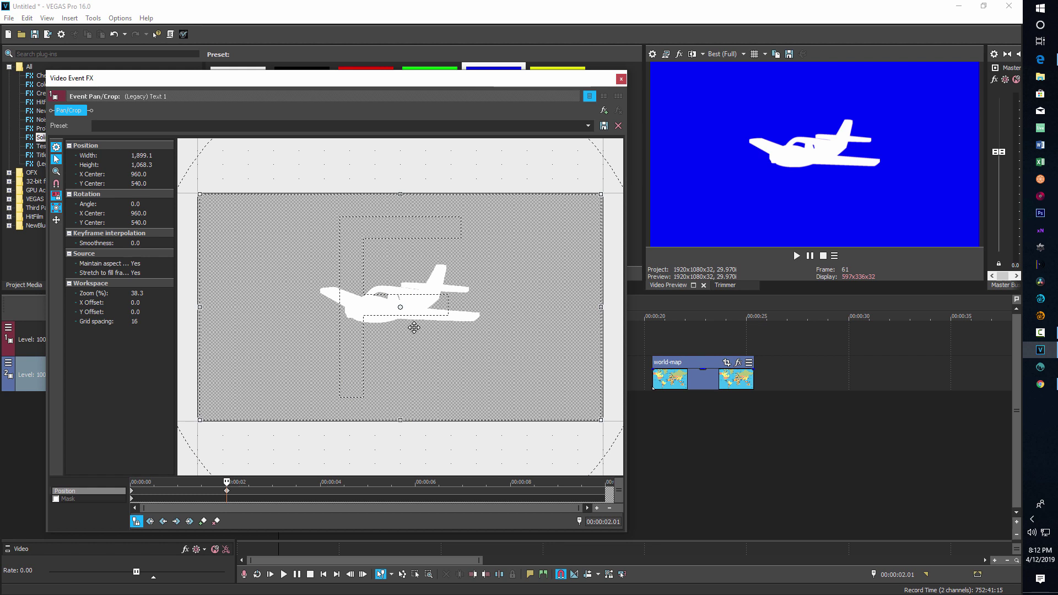
right_click(413, 330)
click(448, 361)
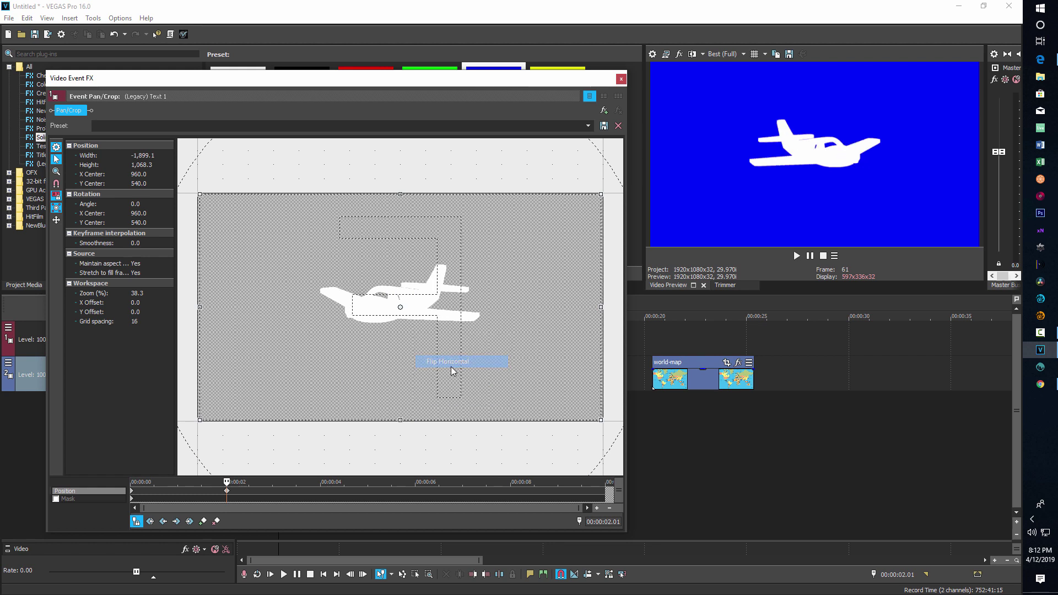
click(621, 79)
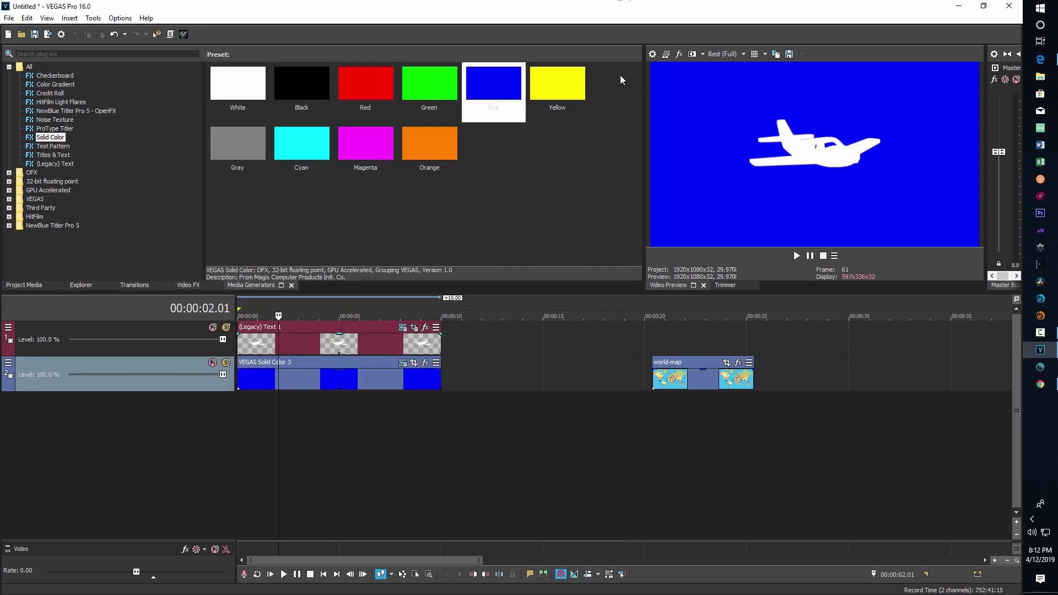
Step: Give the airplane text a black outline with feather 0.318 and width 0.500 in the text generator's effects
click(401, 329)
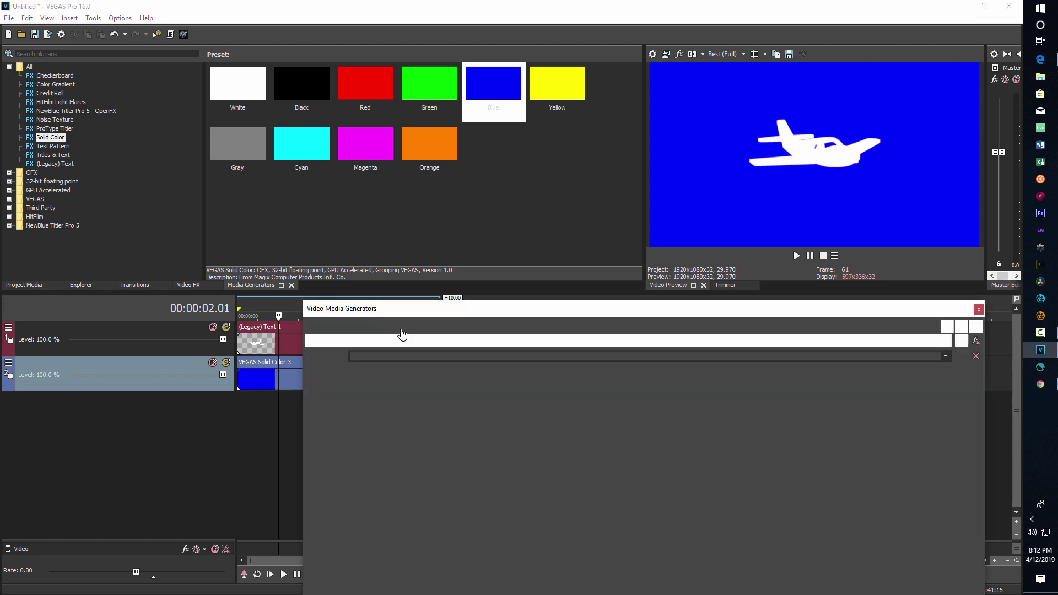
click(409, 388)
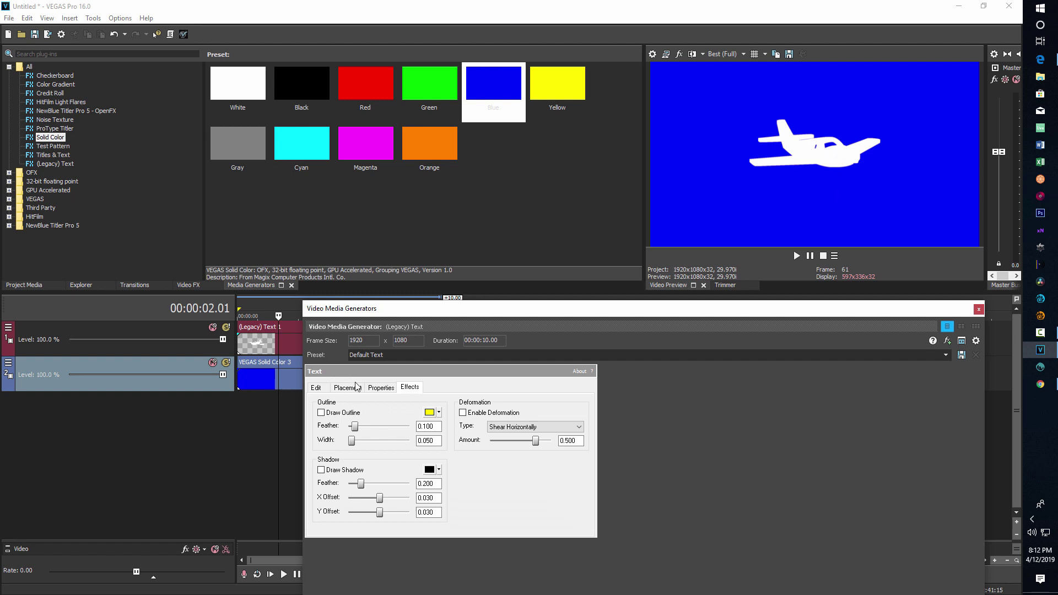
click(322, 413)
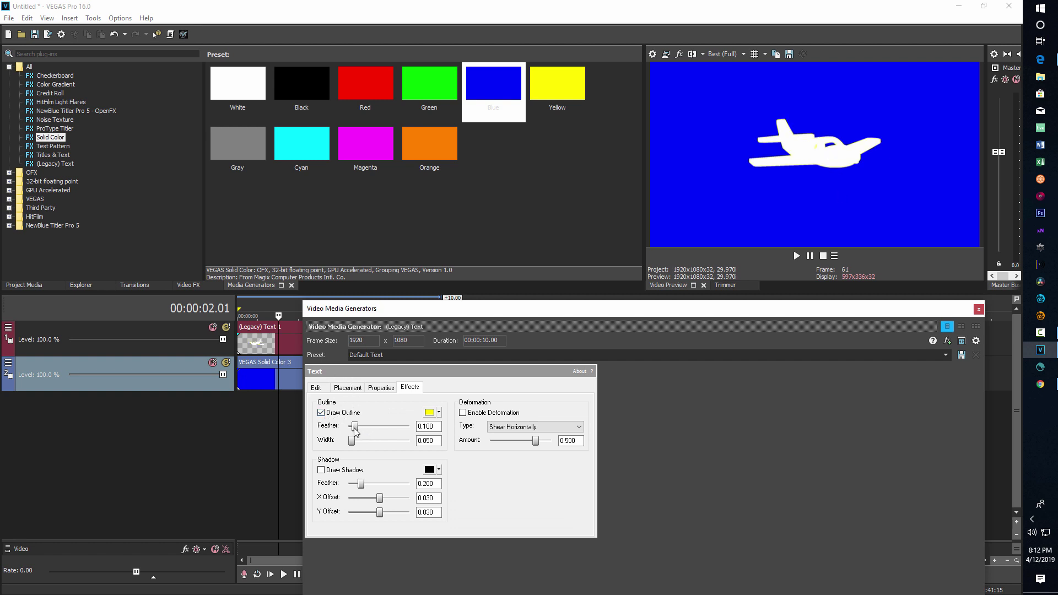
click(429, 412)
click(453, 467)
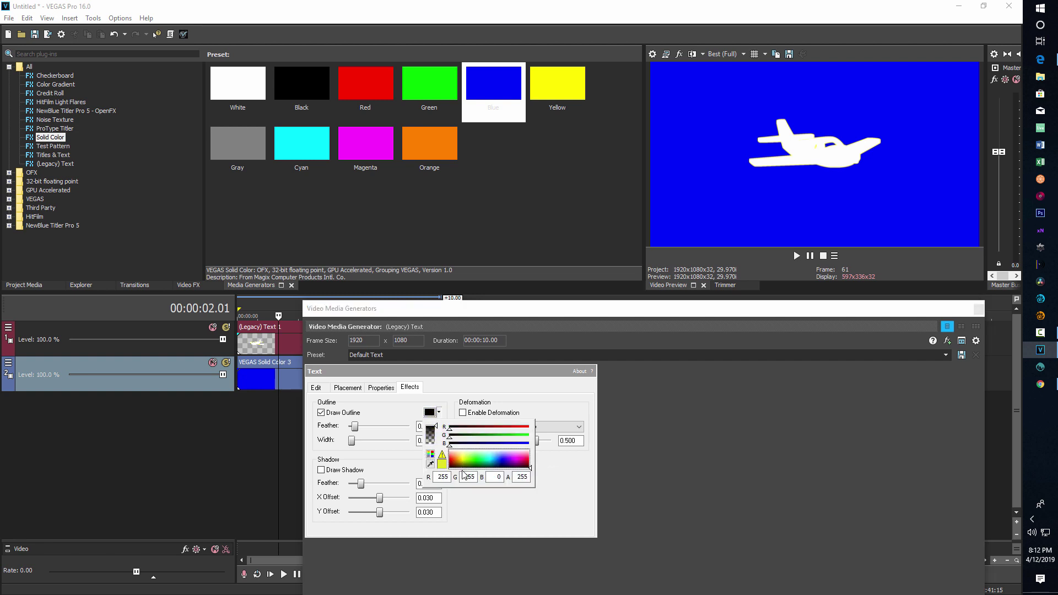
click(355, 427)
drag(354, 427, 380, 442)
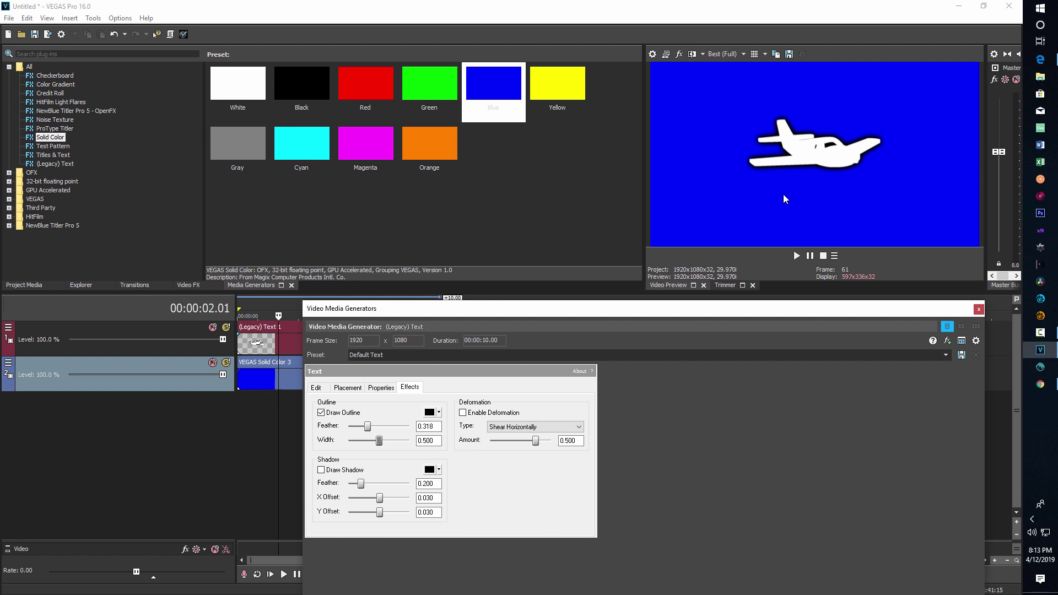
Step: Enable the airplane's black shadow with feather 0.690, X offset 0.145 and Y offset 0.218
click(321, 470)
mouse_move(362, 488)
mouse_down()
mouse_move(376, 485)
mouse_move(401, 513)
mouse_move(387, 513)
mouse_move(390, 499)
mouse_move(369, 484)
mouse_move(332, 480)
mouse_move(371, 482)
mouse_up()
click(389, 482)
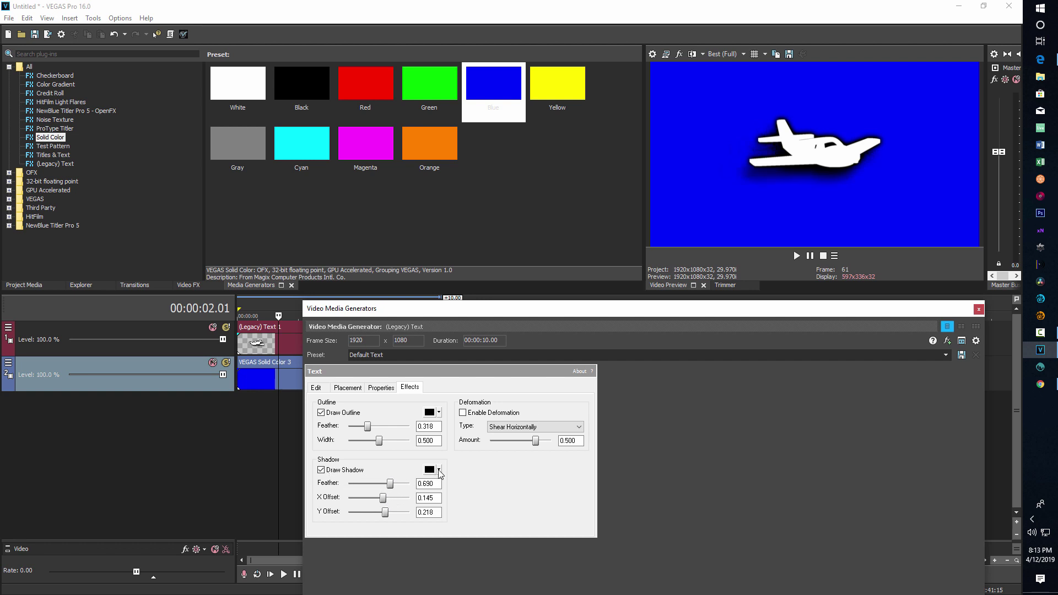
Step: Make the shadow color fully transparent with alpha 0 and set the shadow feather to 0.754
click(440, 470)
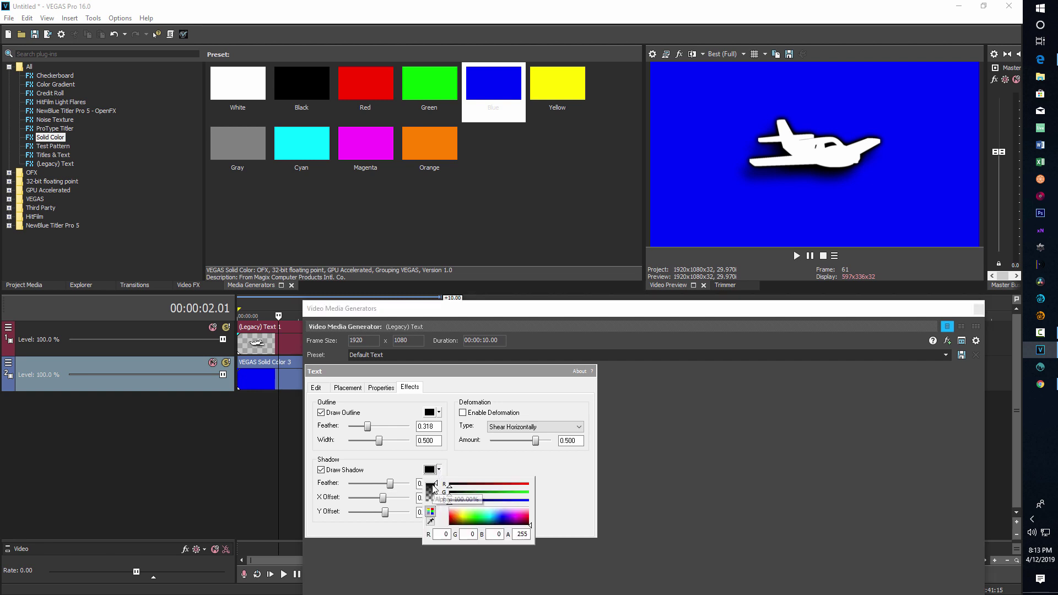
drag(436, 485, 436, 505)
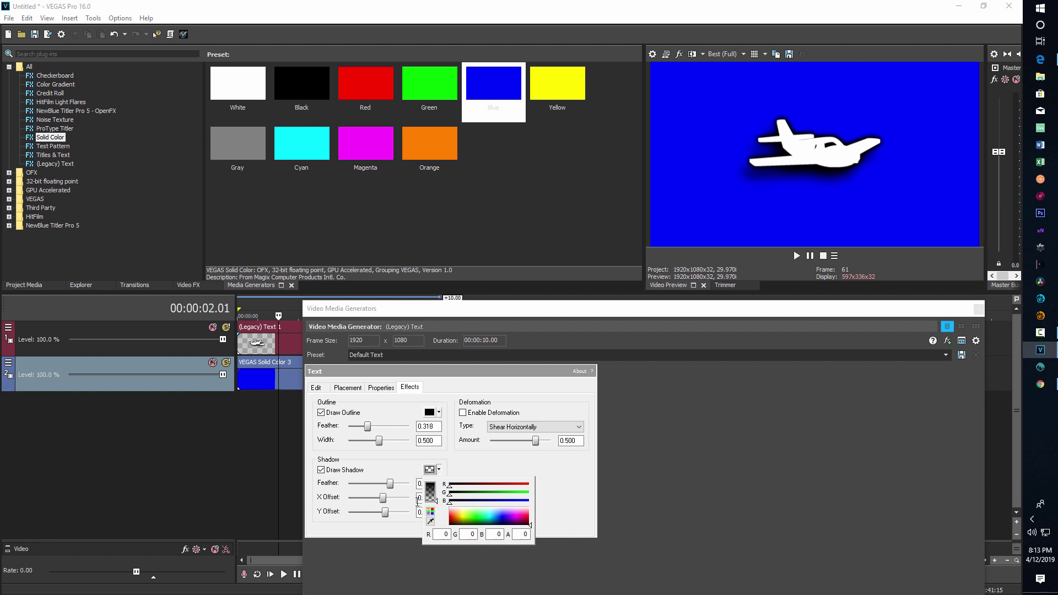
click(387, 491)
drag(392, 486, 397, 487)
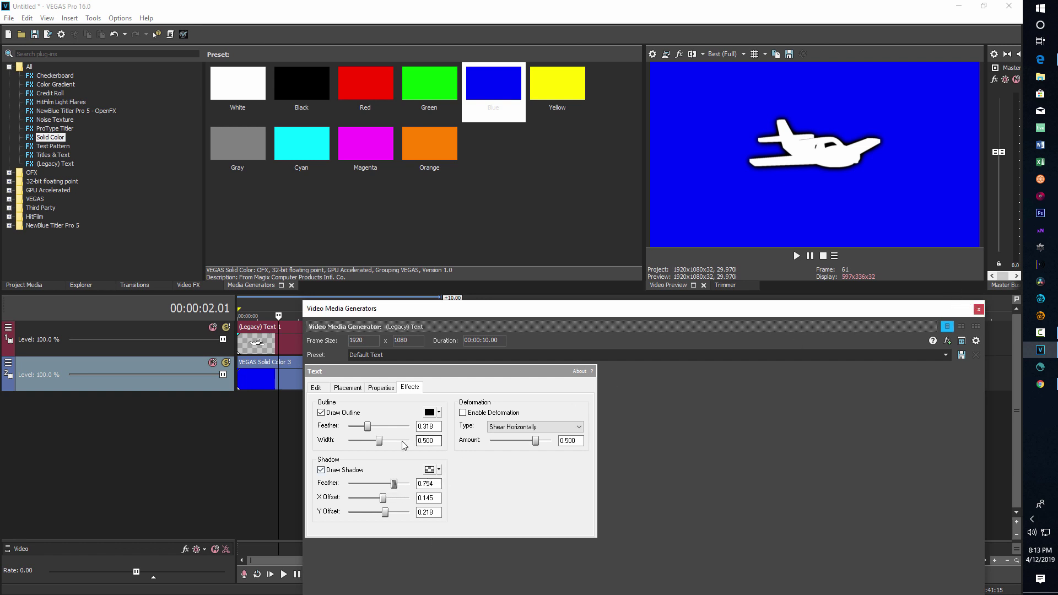
Step: Change the airplane's text color to yellow, RGB 255, 240, 67
click(381, 388)
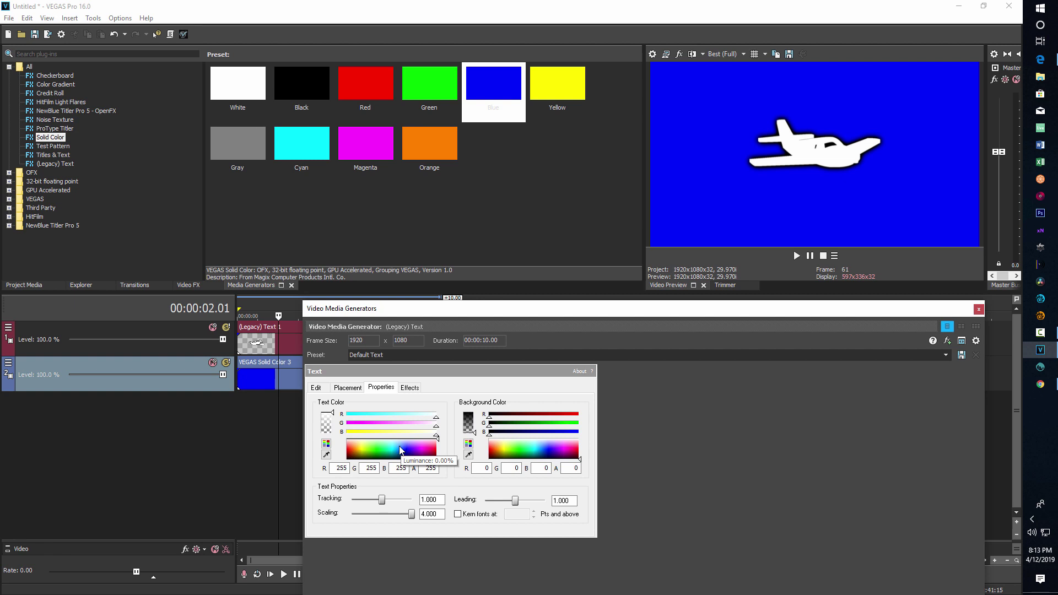
click(361, 447)
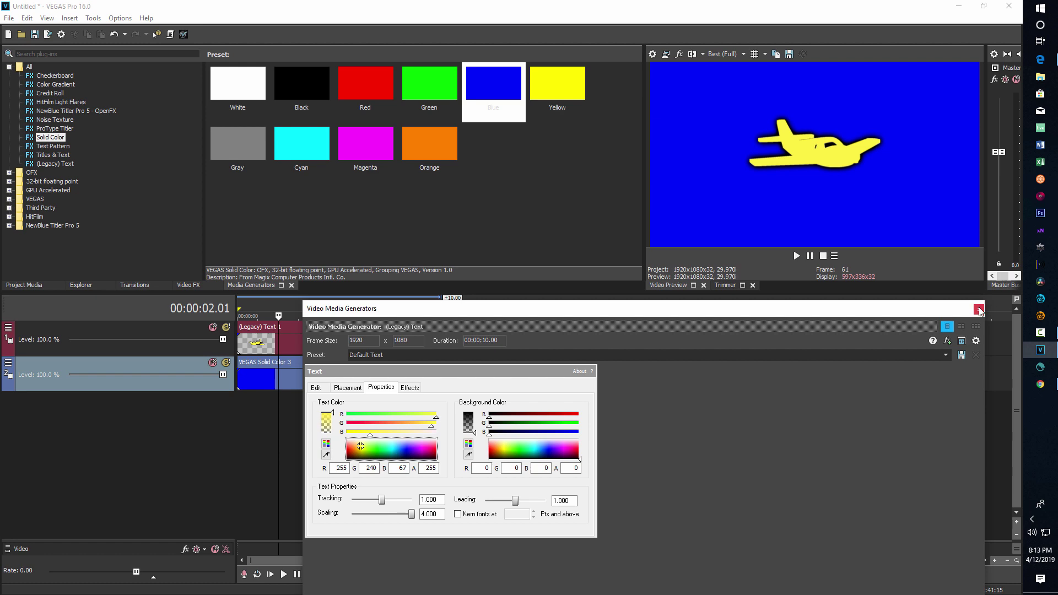
Step: Switch to the Edge browser to view the Symbol Fonts chart, then return to VEGAS Pro and close the text generator settings
click(1039, 62)
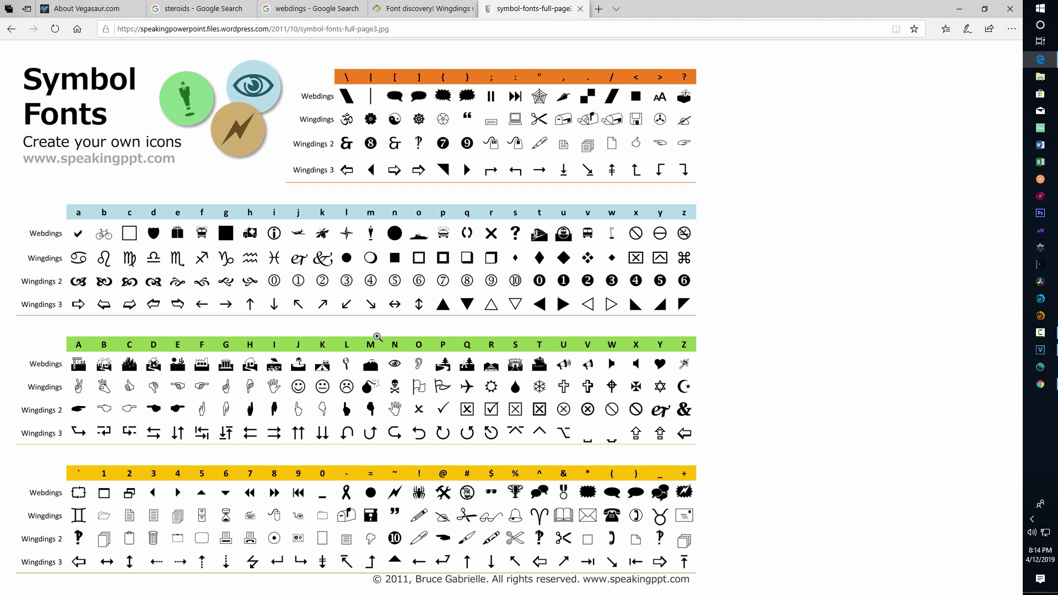
click(960, 12)
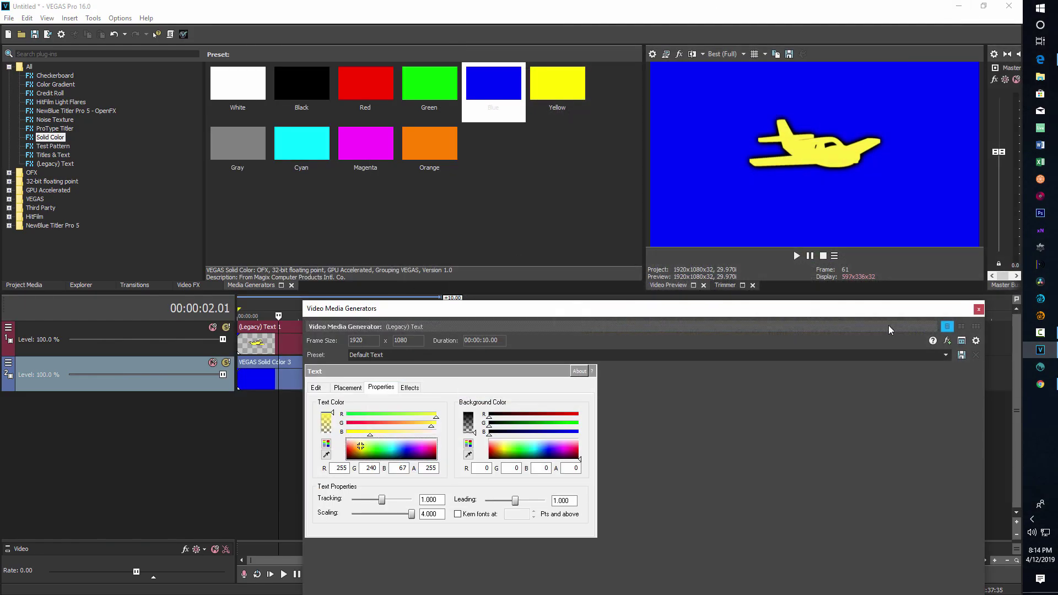
click(979, 303)
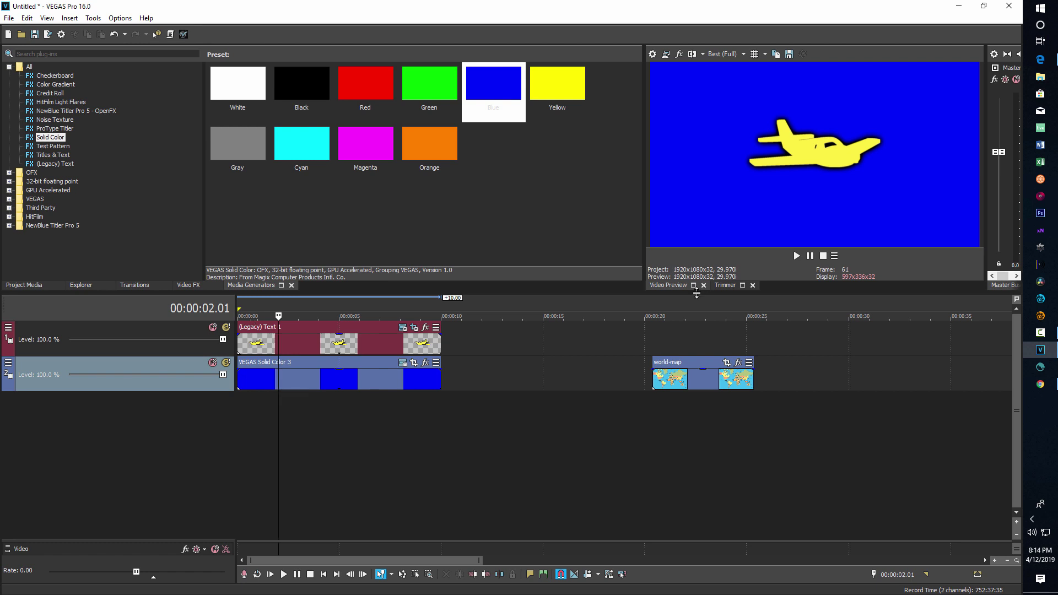
Step: Place the playhead at 00:00:05.17 to view the airplane over the blue background in the preview
click(245, 411)
click(350, 411)
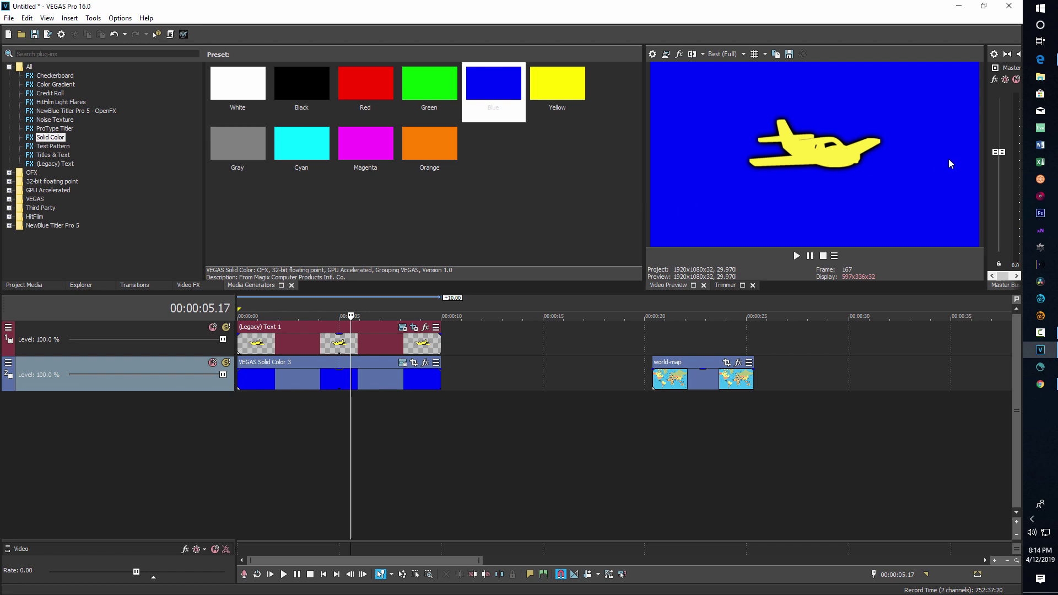
right_click(812, 167)
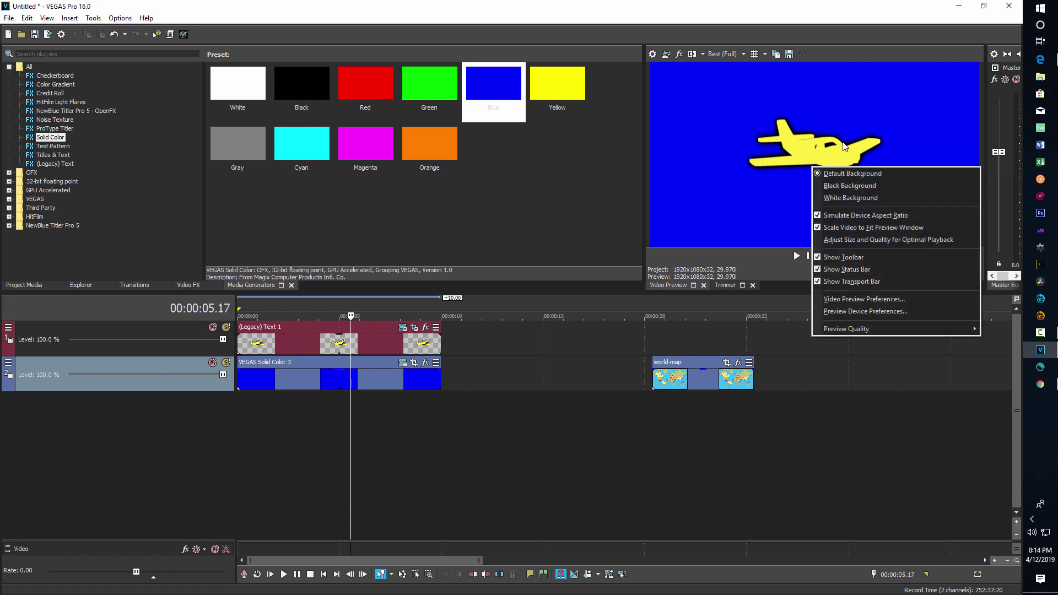
click(788, 189)
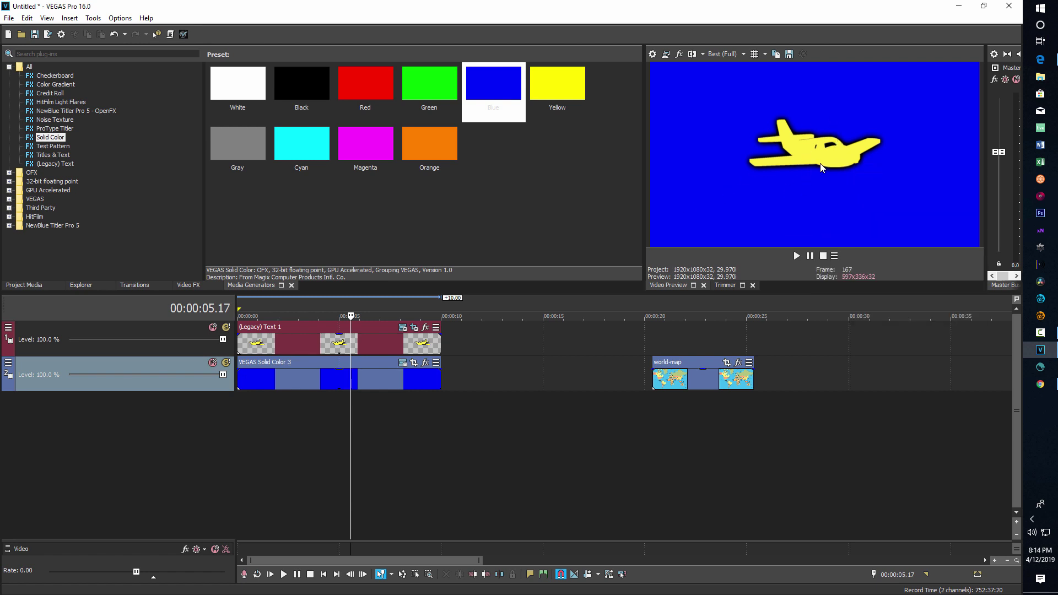